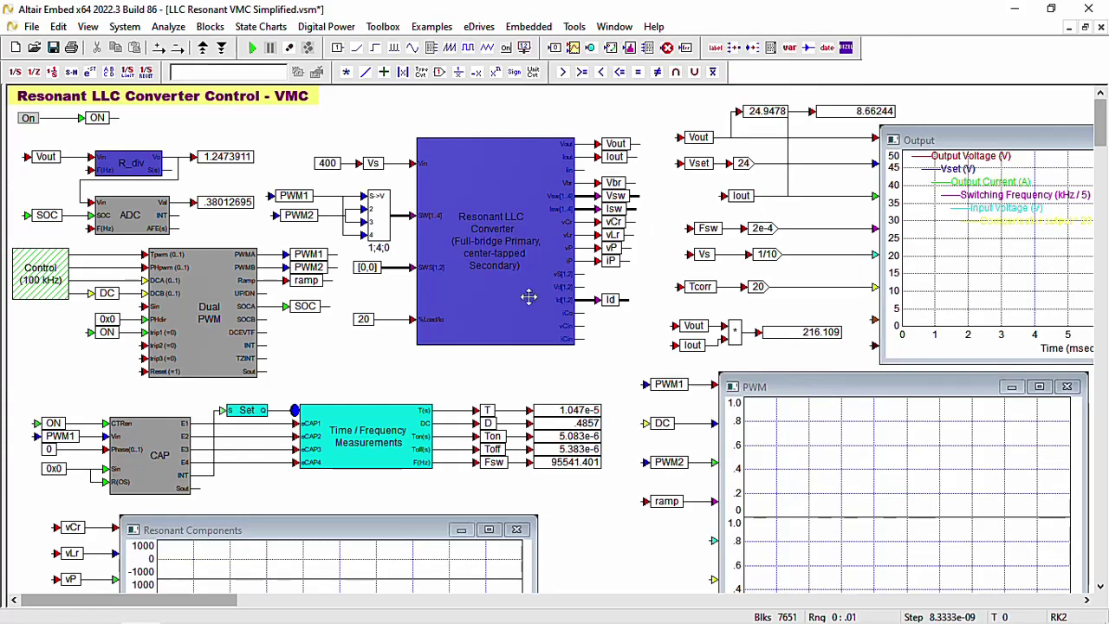
Inspect the Resonant LLC Converter block's internal schematic and its component properties.
ctrl+right_click(482, 282)
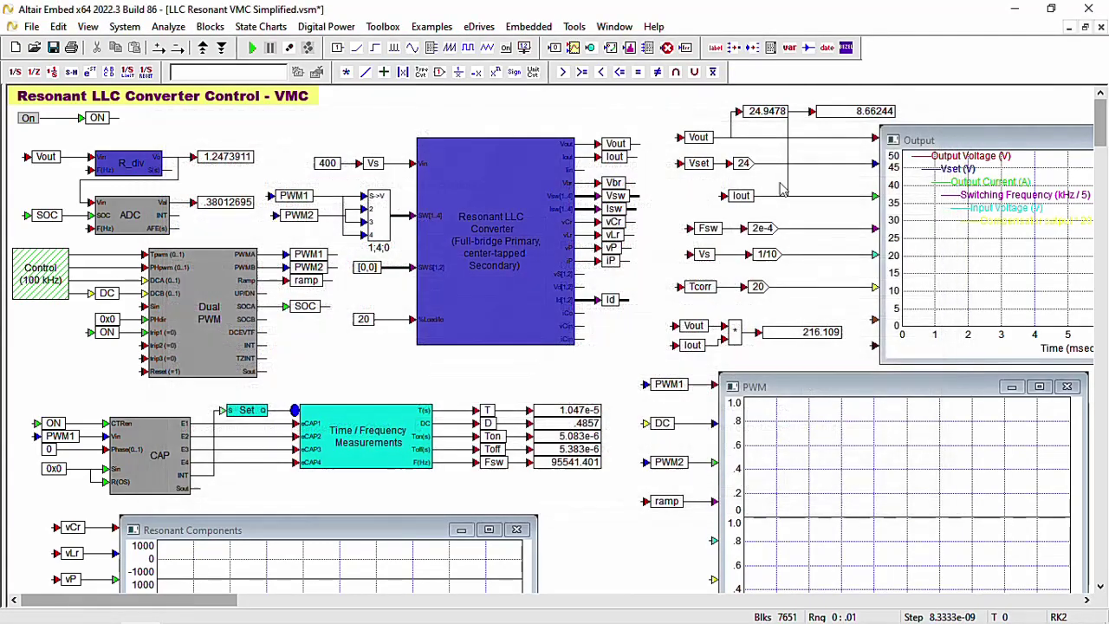
click(945, 126)
double_click(533, 224)
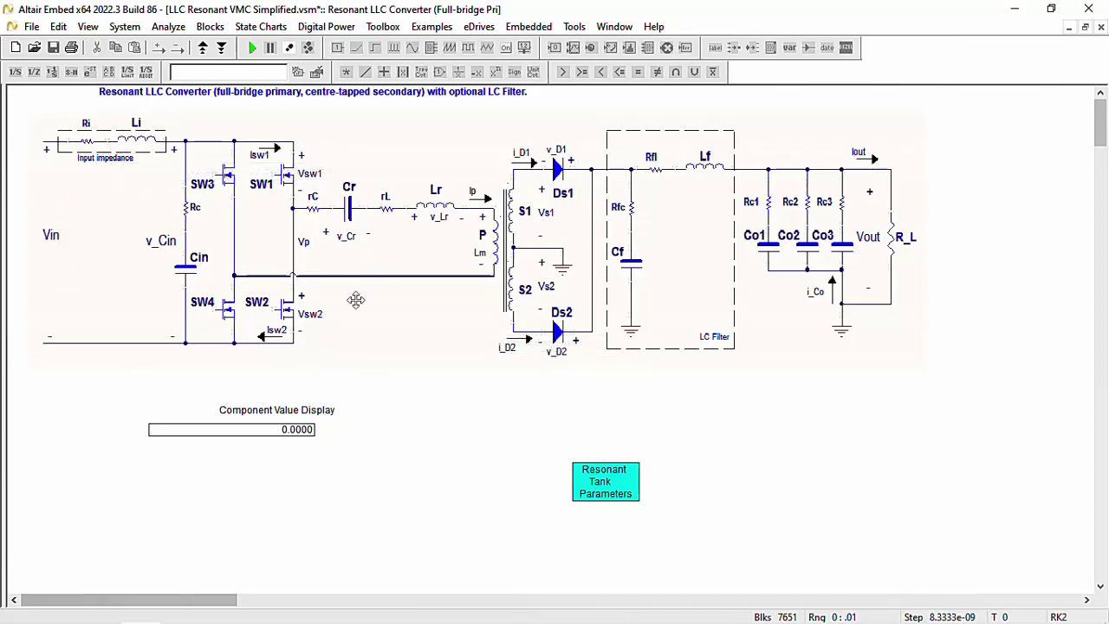
right_click(425, 478)
click(485, 343)
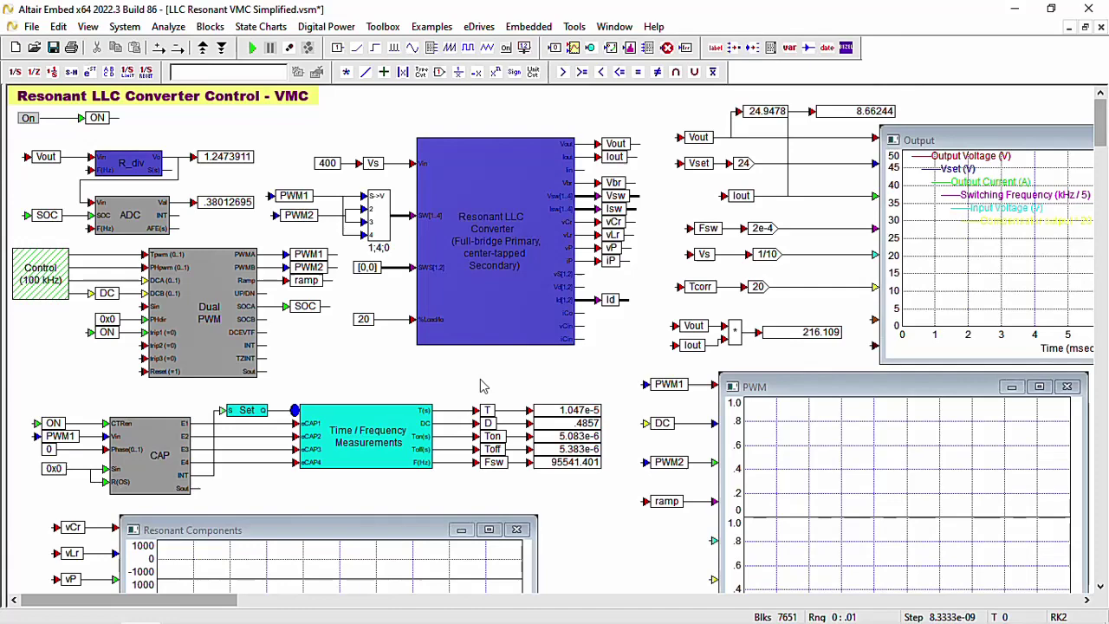
right_click(488, 324)
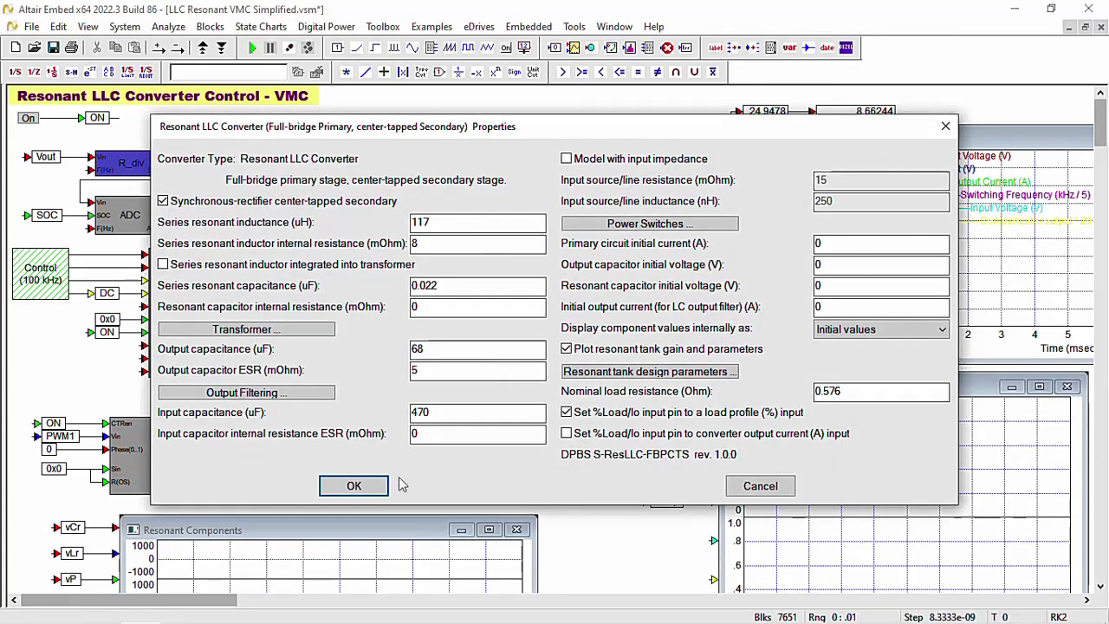
click(353, 486)
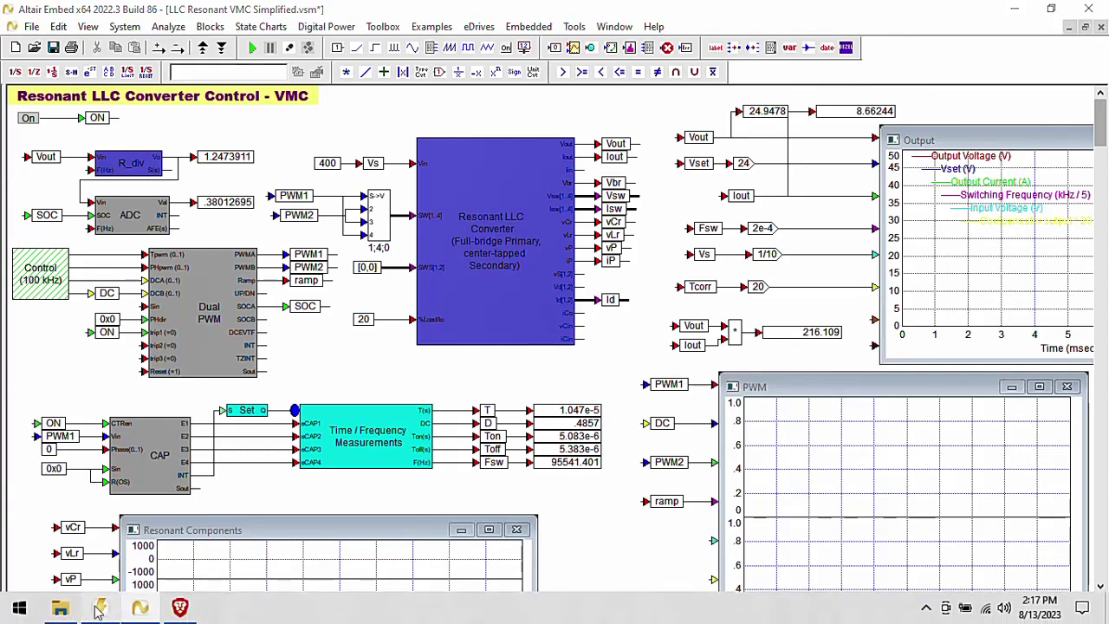
Switch to PSIM and set the DC input parameters Vin and Vin_rated to 400, Vin_min to 360 and Vin_max to 420.
click(98, 610)
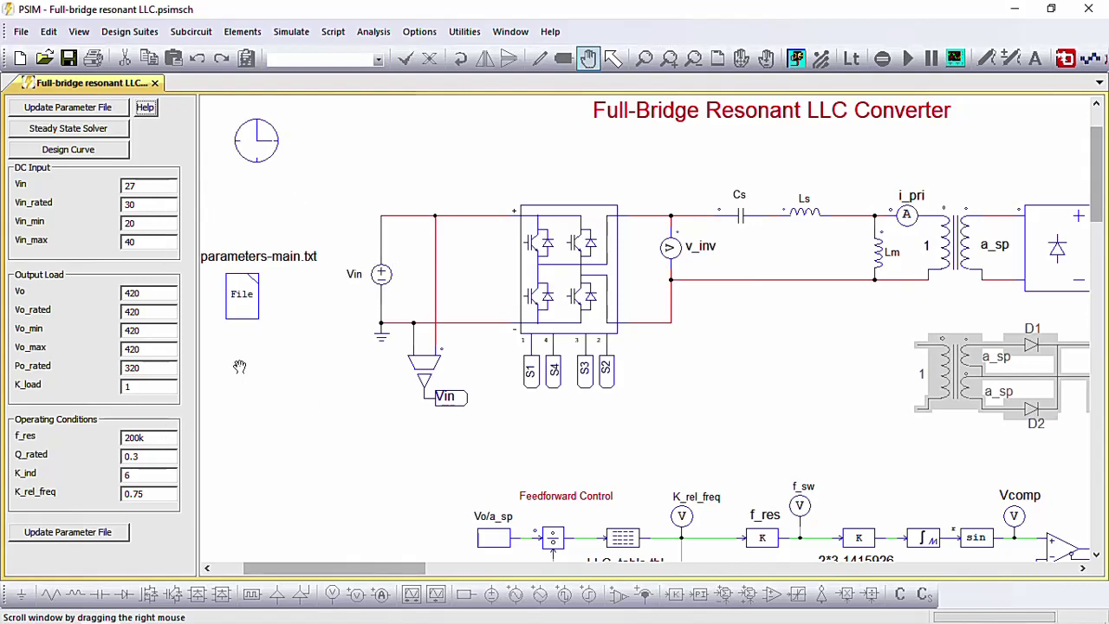
click(161, 185)
drag(146, 187, 123, 186)
text(400)
double_click(156, 202)
text(400)
double_click(145, 224)
text(360)
double_click(139, 242)
text(420)
Set the output load parameters Vo and Vo_rated to 24, Vo_min to 20, Vo_max to 30 and Po_rated to 1000.
double_click(175, 295)
text(24)
double_click(164, 309)
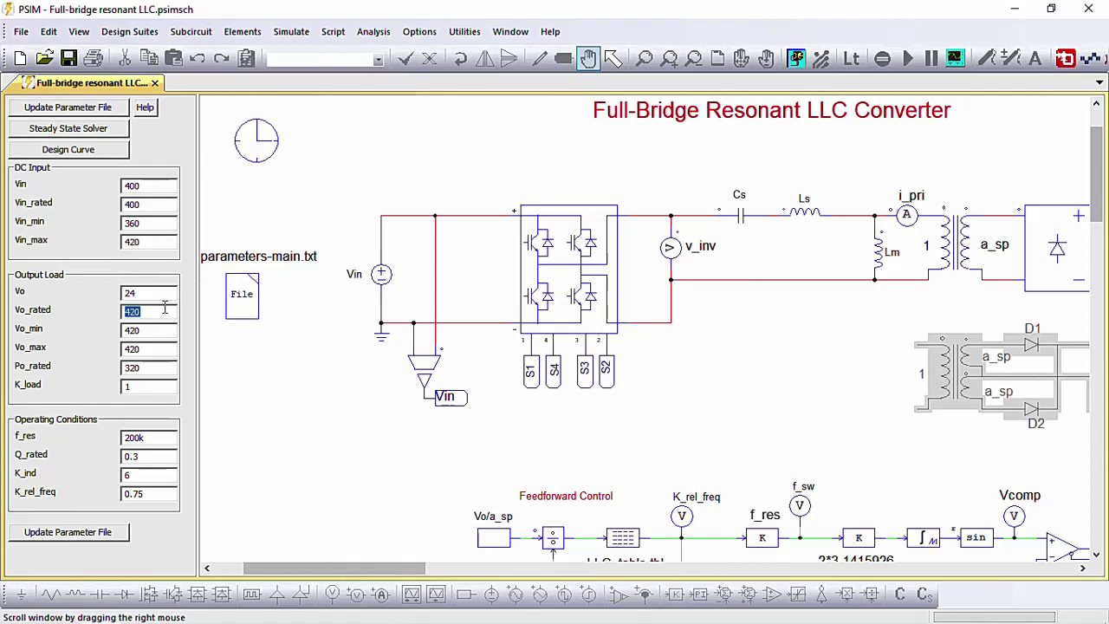
text(24)
double_click(153, 328)
text(20)
double_click(152, 347)
text(30)
double_click(141, 368)
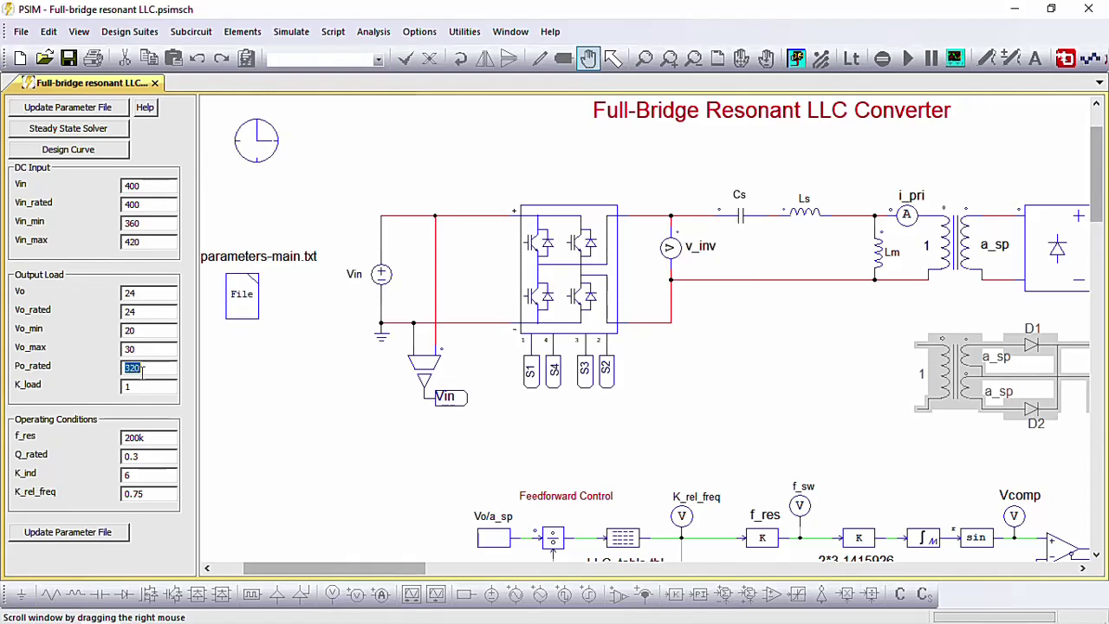
text(1000)
Set the operating conditions f_res to 100k, Q_rated to 0.5 and K_ind to 5, and update the parameter file.
key(BackSpace)
text(1)
click(155, 456)
key(BackSpace)
text(5)
double_click(139, 475)
text(5)
click(102, 537)
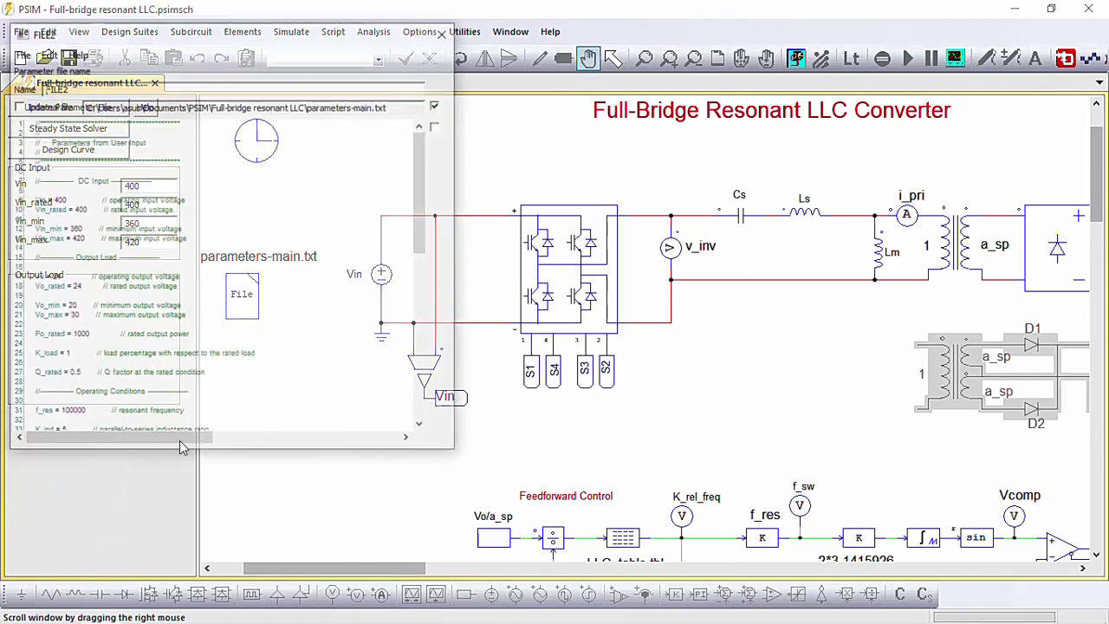
Review the user inputs and the transformer, load and resonant circuit formulas in parameters-main.txt, and close the file.
drag(146, 38, 388, 56)
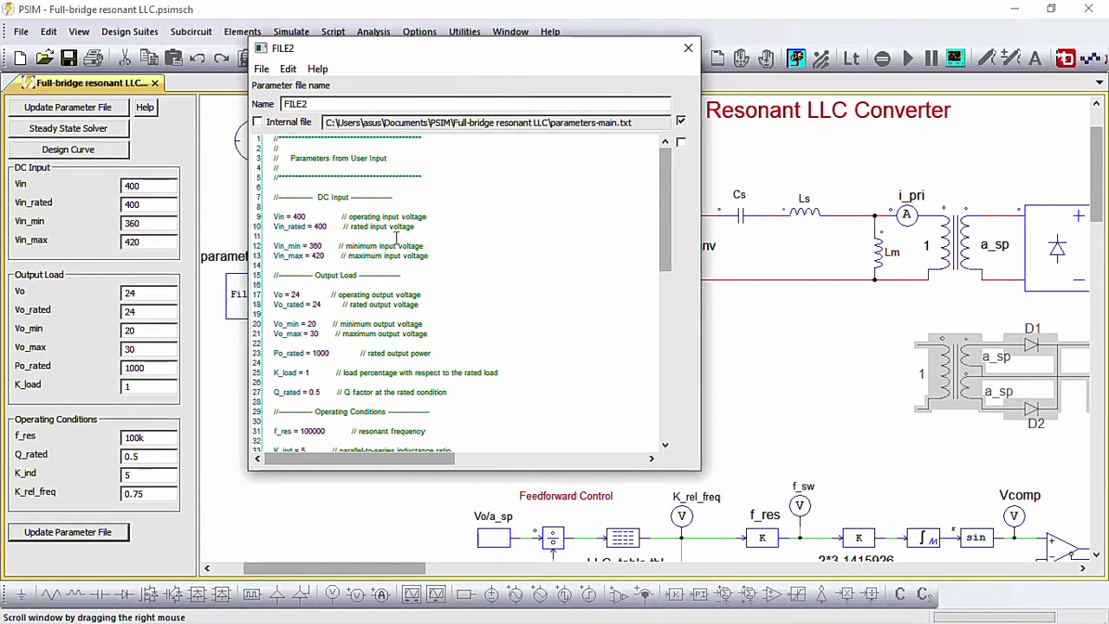
scroll(398, 236, down, 3)
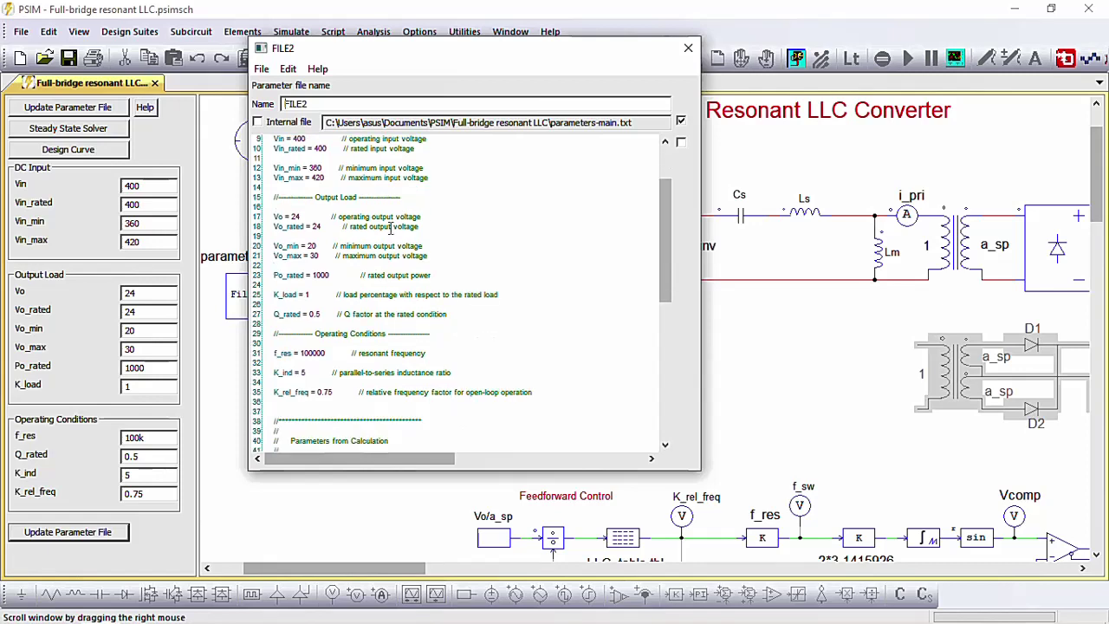
scroll(391, 228, down, 8)
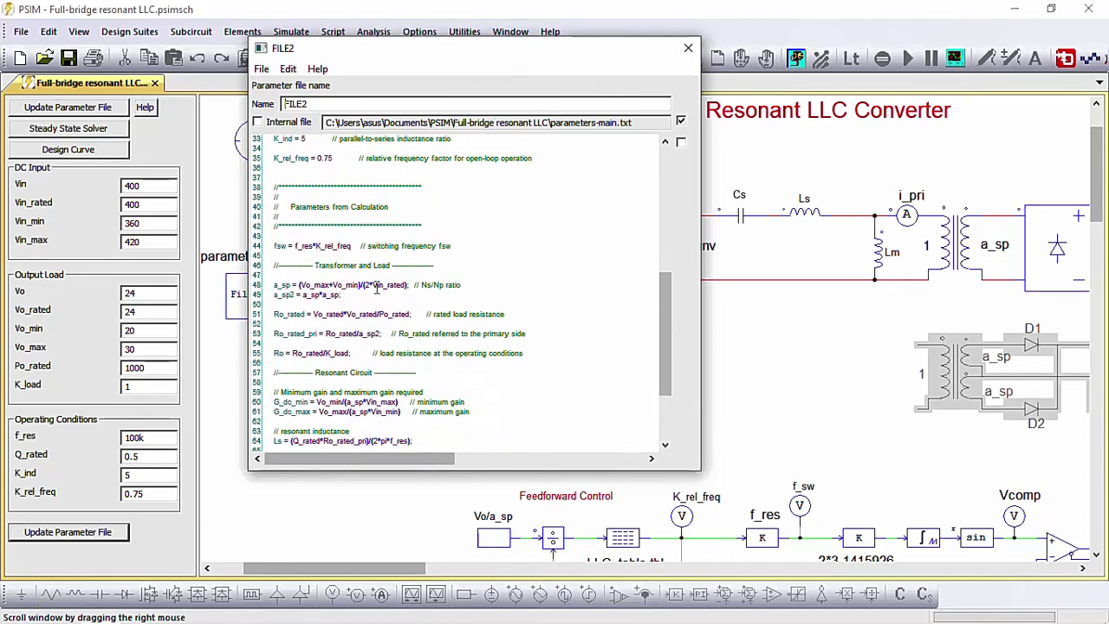
scroll(373, 306, down, 3)
scroll(322, 286, down, 2)
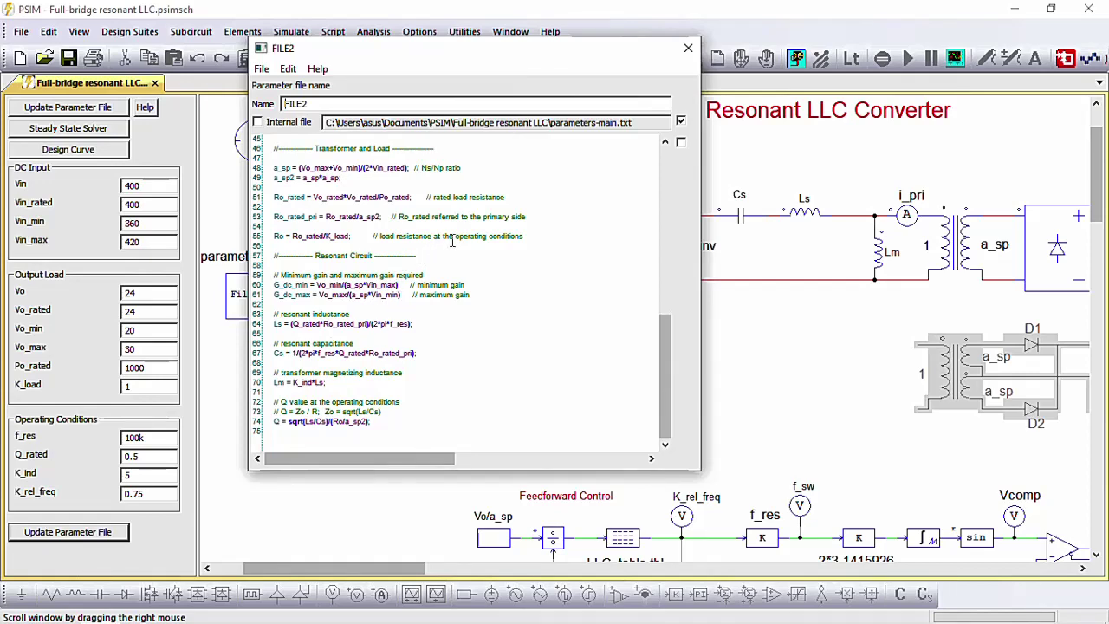
scroll(452, 241, up, 6)
click(688, 47)
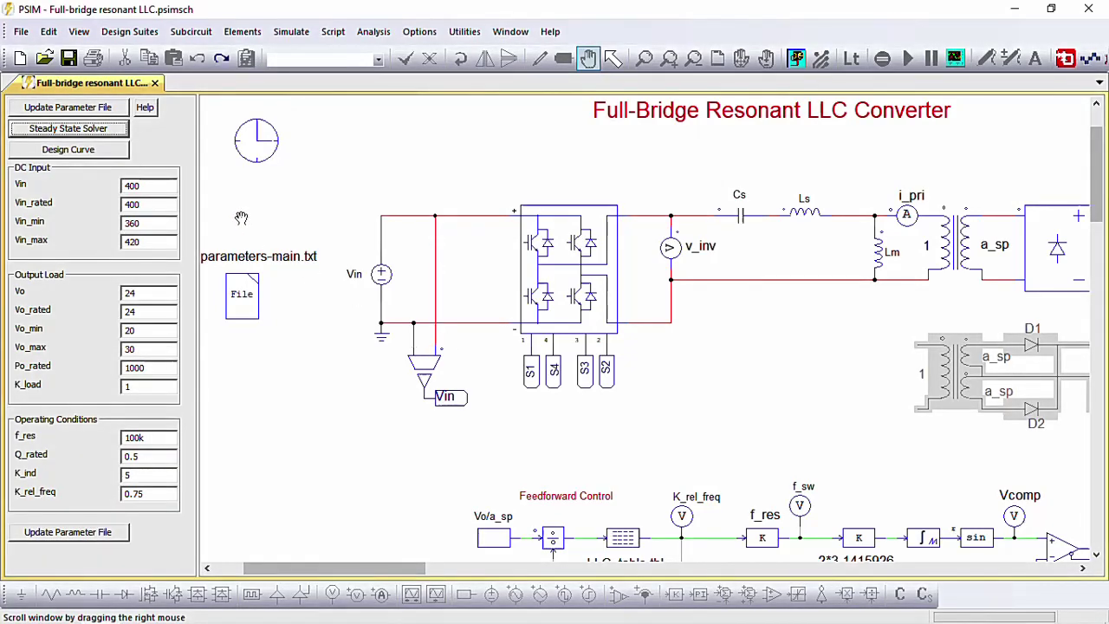
Open the Steady-State Solver in a maximized window and calculate the output parameters and waveforms.
click(102, 129)
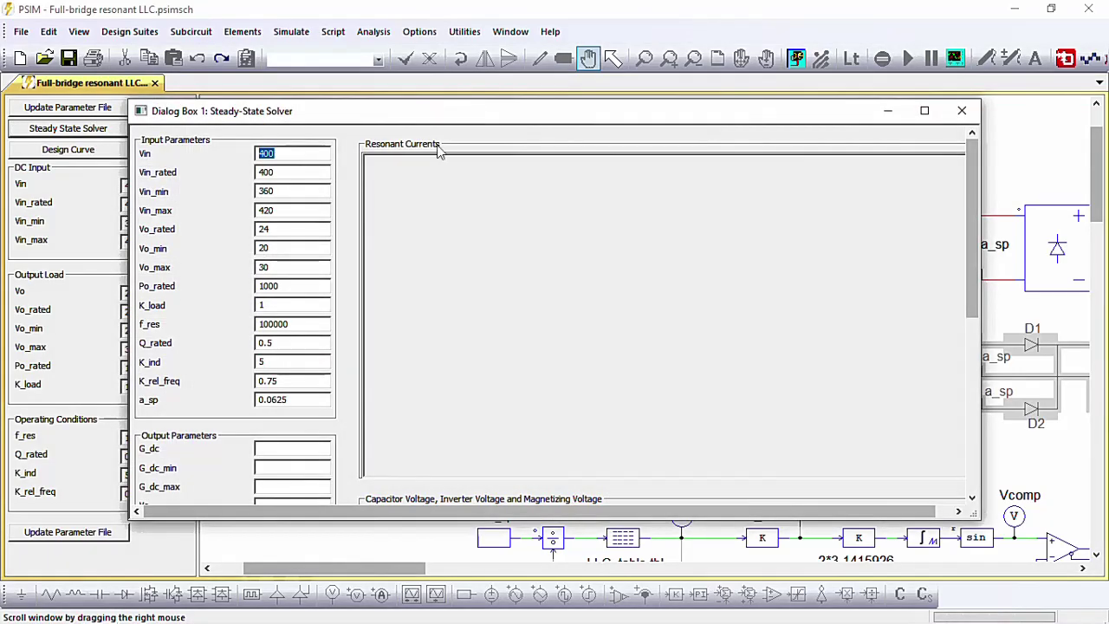
click(922, 112)
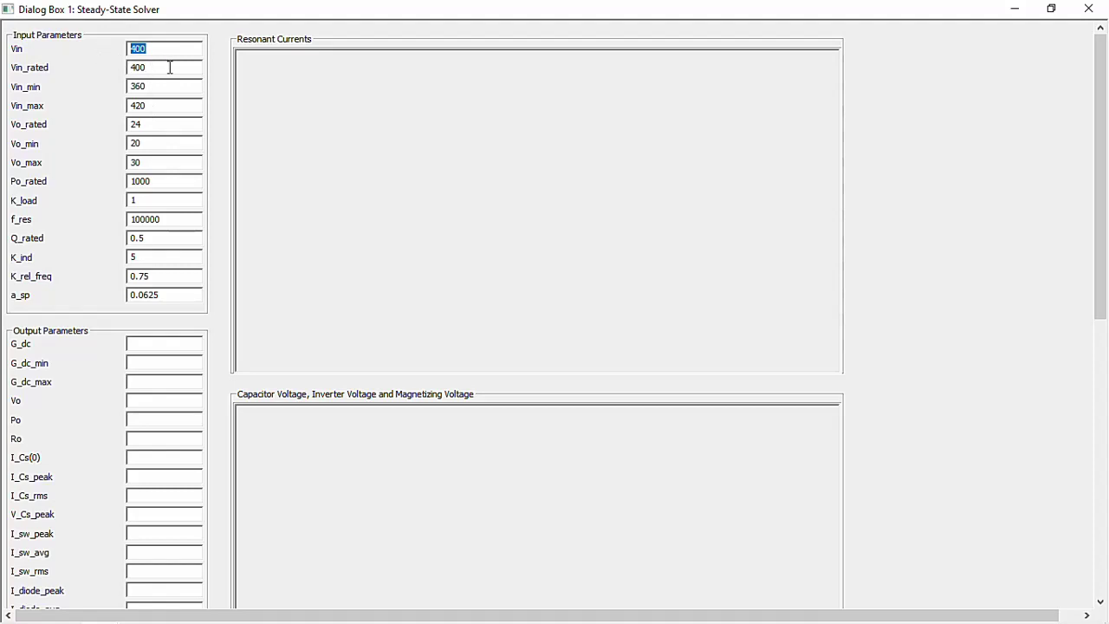
drag(1106, 124, 1102, 401)
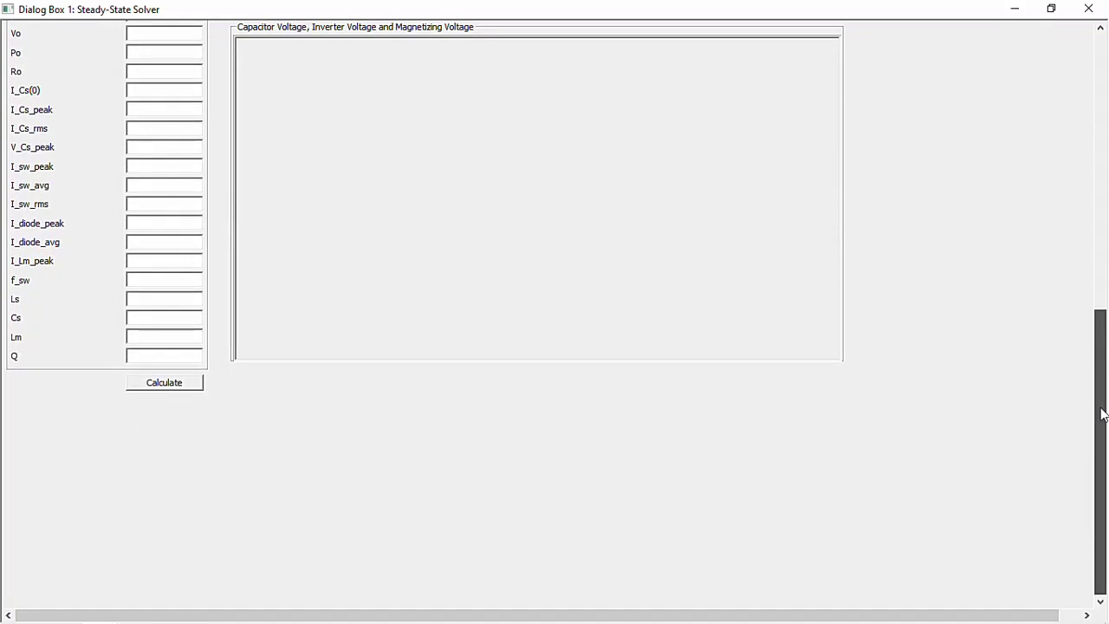
scroll(1101, 411, up, 3)
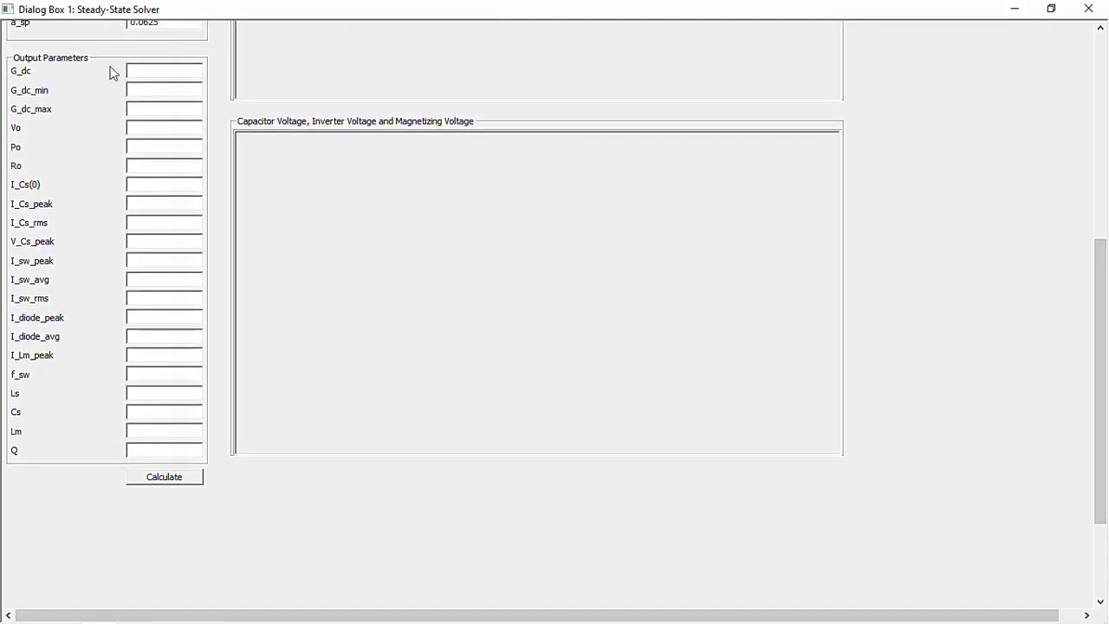
click(175, 482)
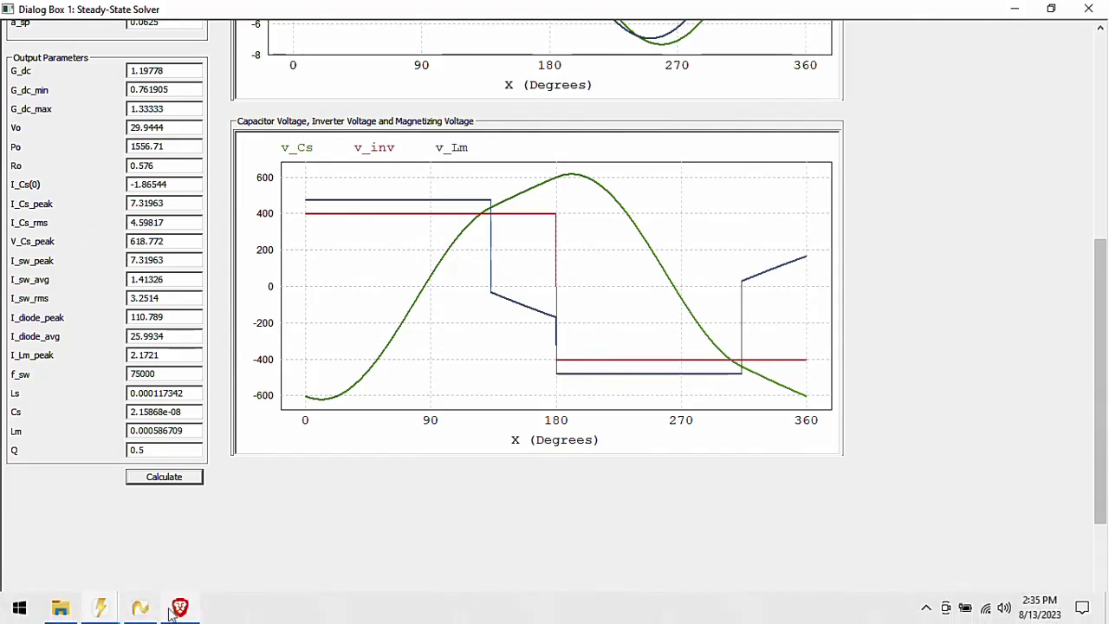
Switch to Altair Embed and check the LLC converter block's resonant component values, leaving its properties without changes.
click(141, 610)
double_click(472, 268)
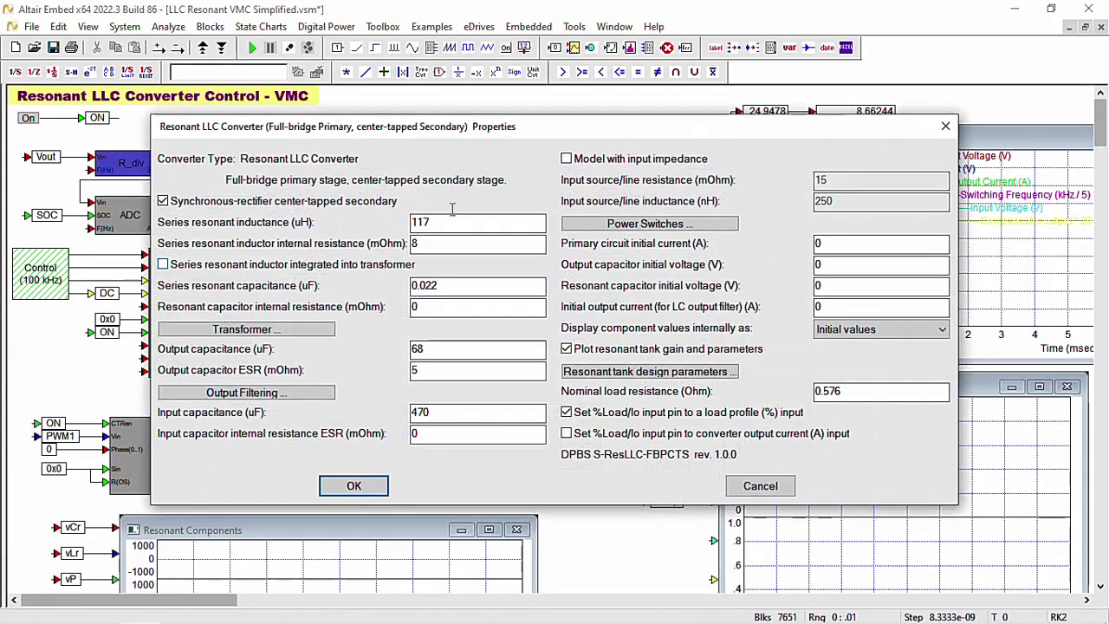
click(760, 485)
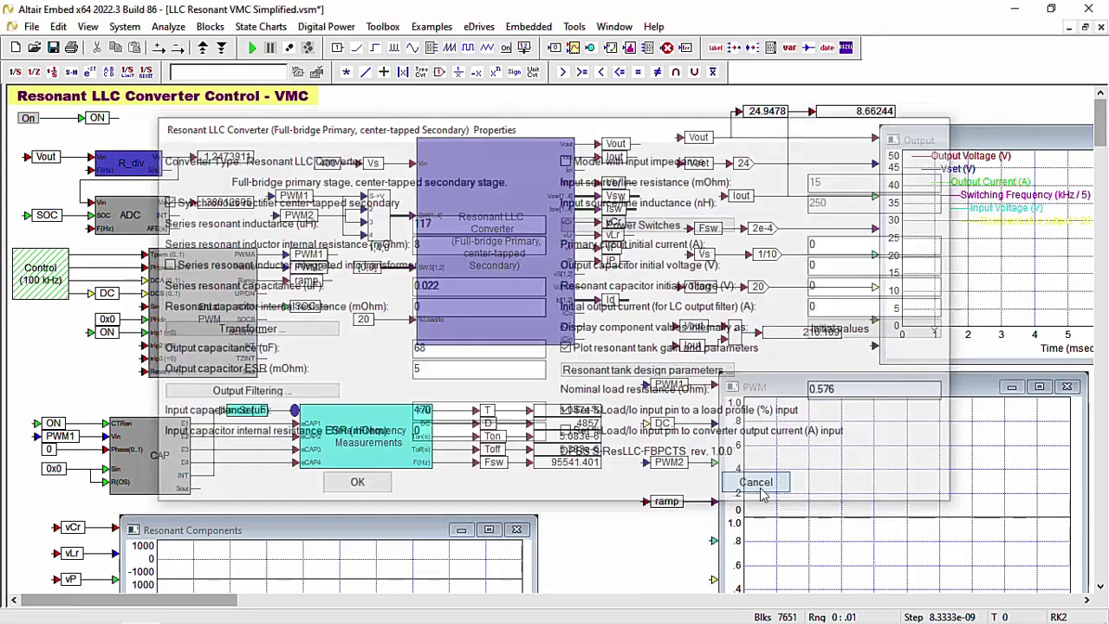
Return to PSIM's Steady-State Solver and examine the input parameters, calculated outputs, and resonant current and voltage waveforms.
mouse_move(108, 611)
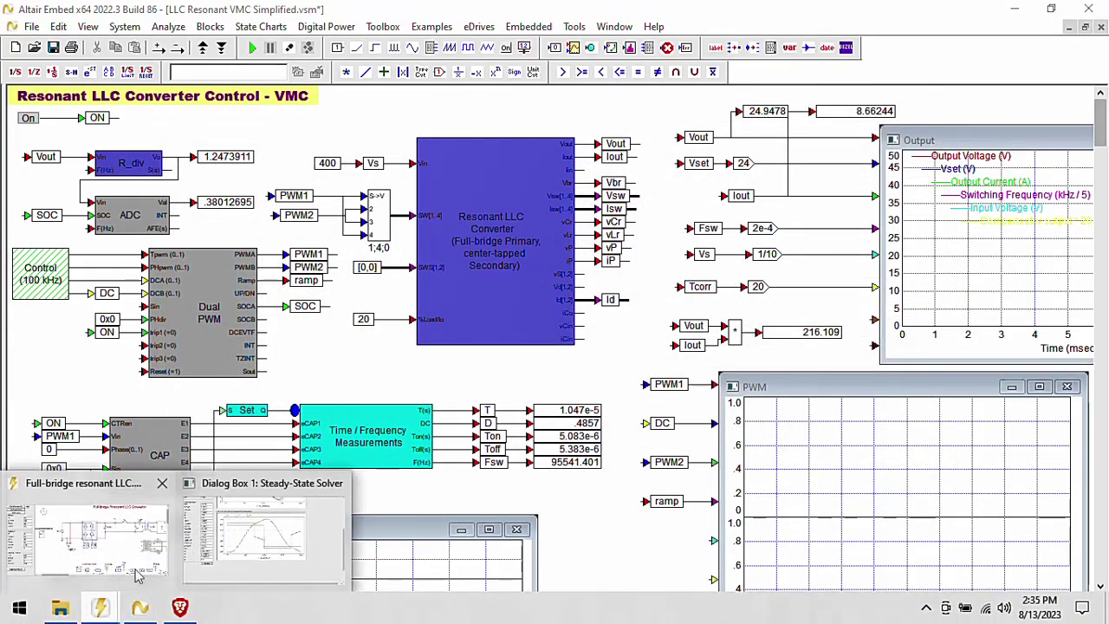
click(232, 557)
drag(1099, 346, 1106, 148)
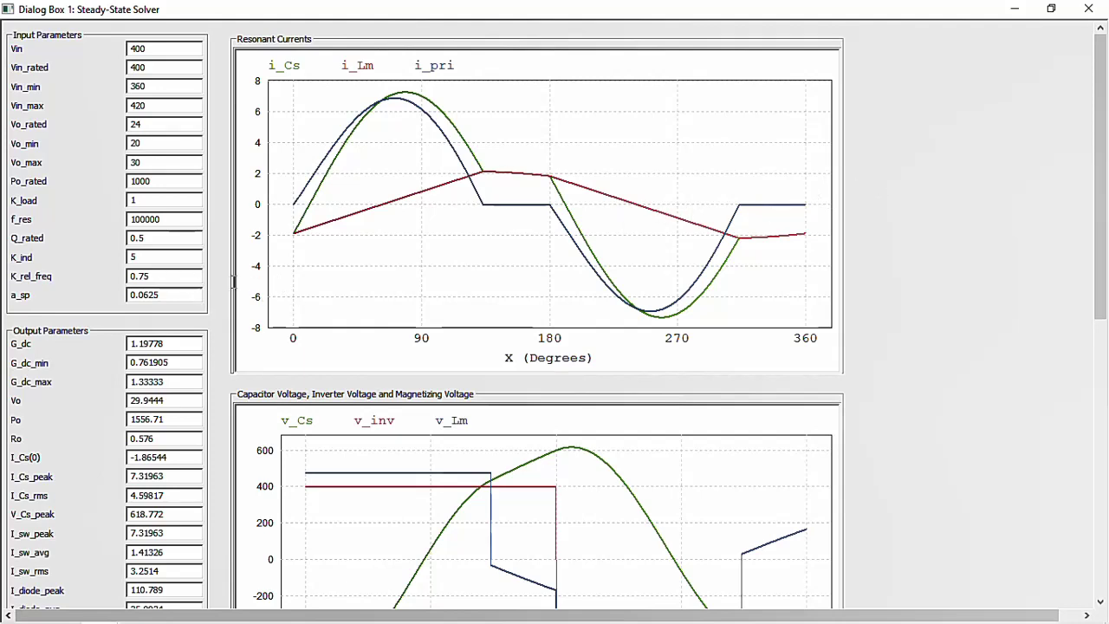
drag(1102, 221, 1100, 358)
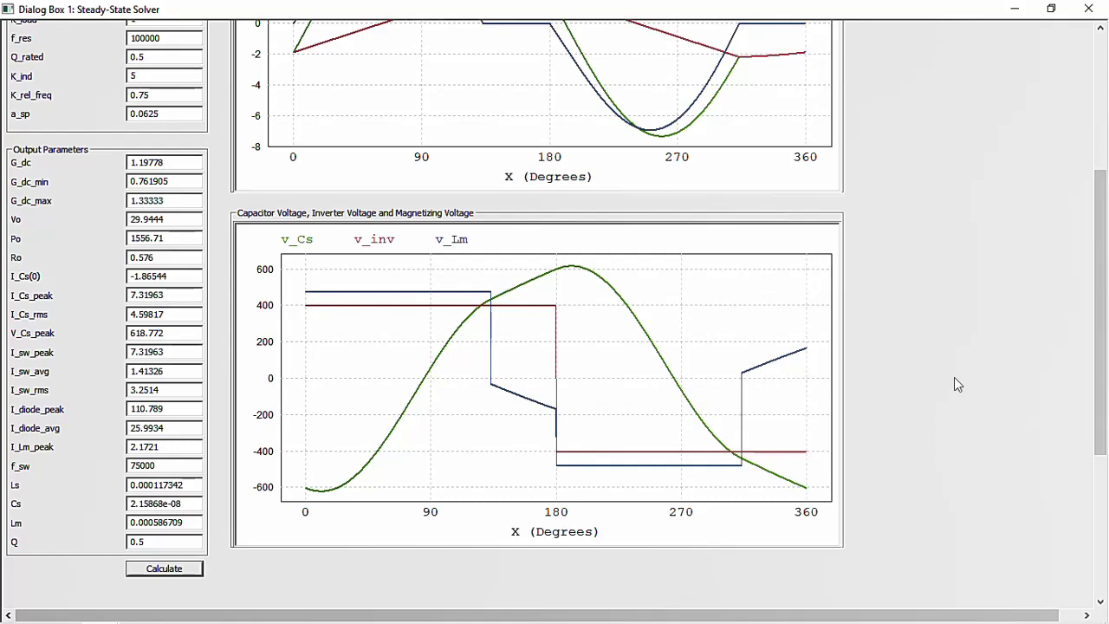
drag(1105, 362, 1103, 223)
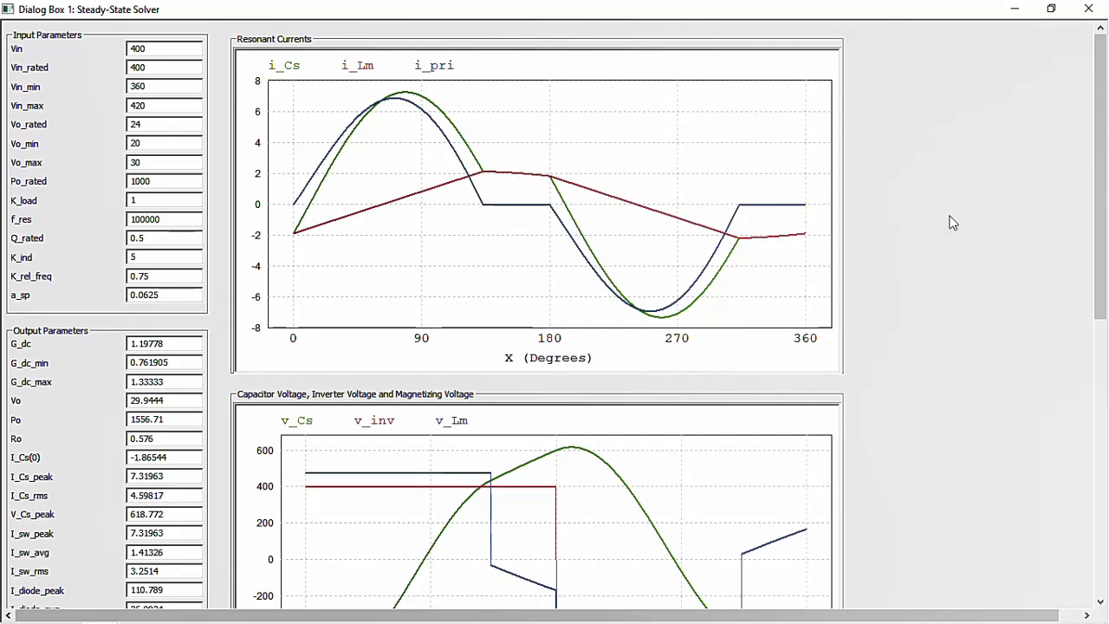
drag(1097, 143, 1097, 323)
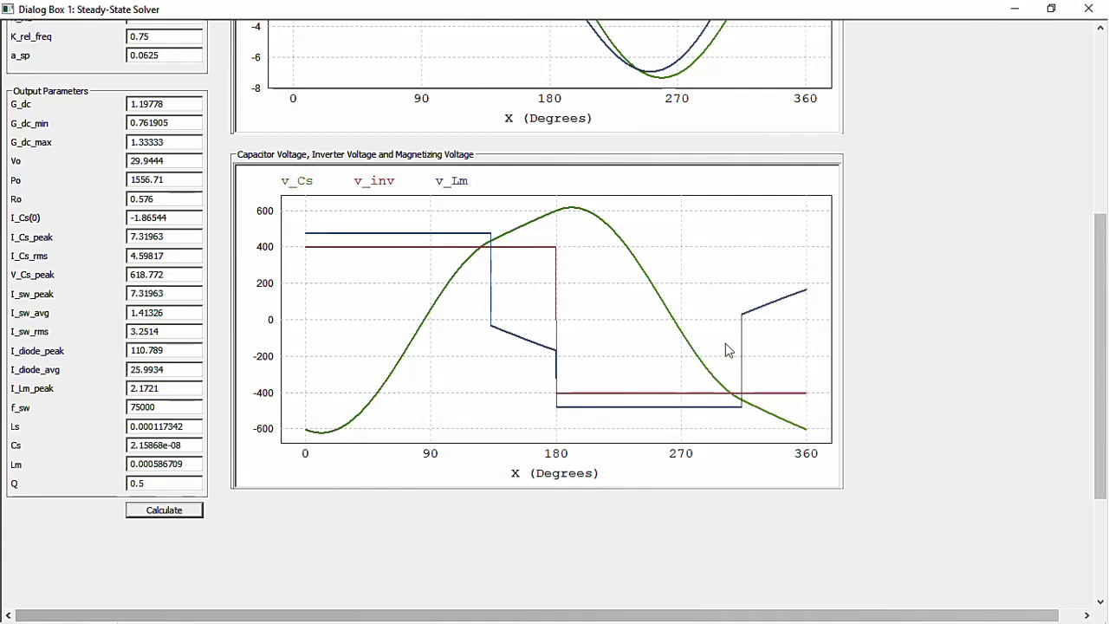
scroll(1105, 329, up, 2)
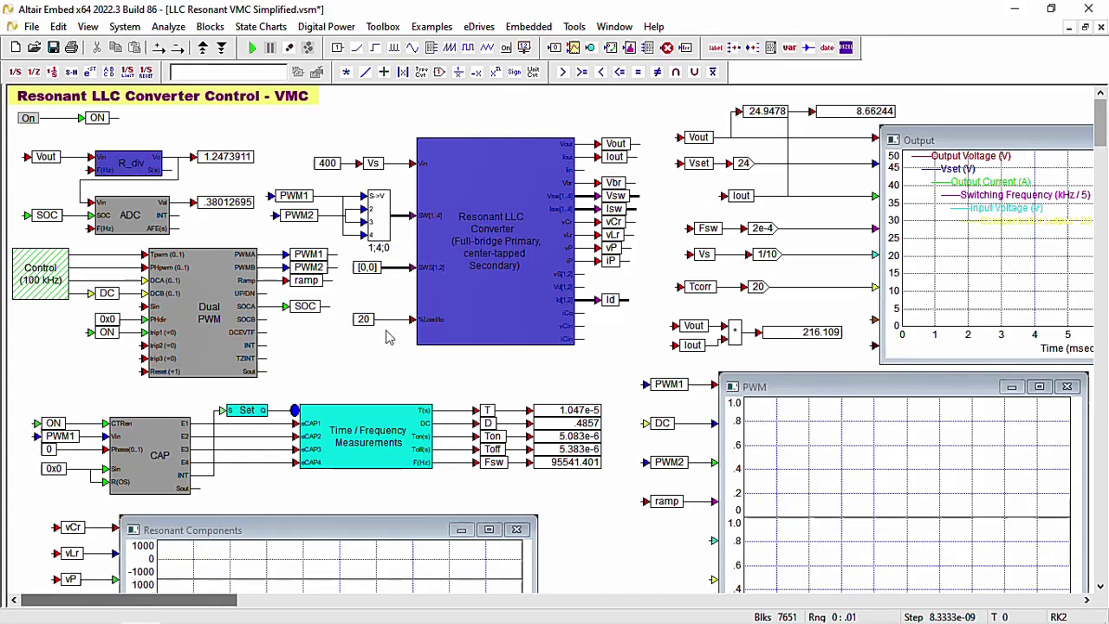
In Altair Embed, set the constant feeding the LLC converter's %Load/Io input to 100.
click(363, 319)
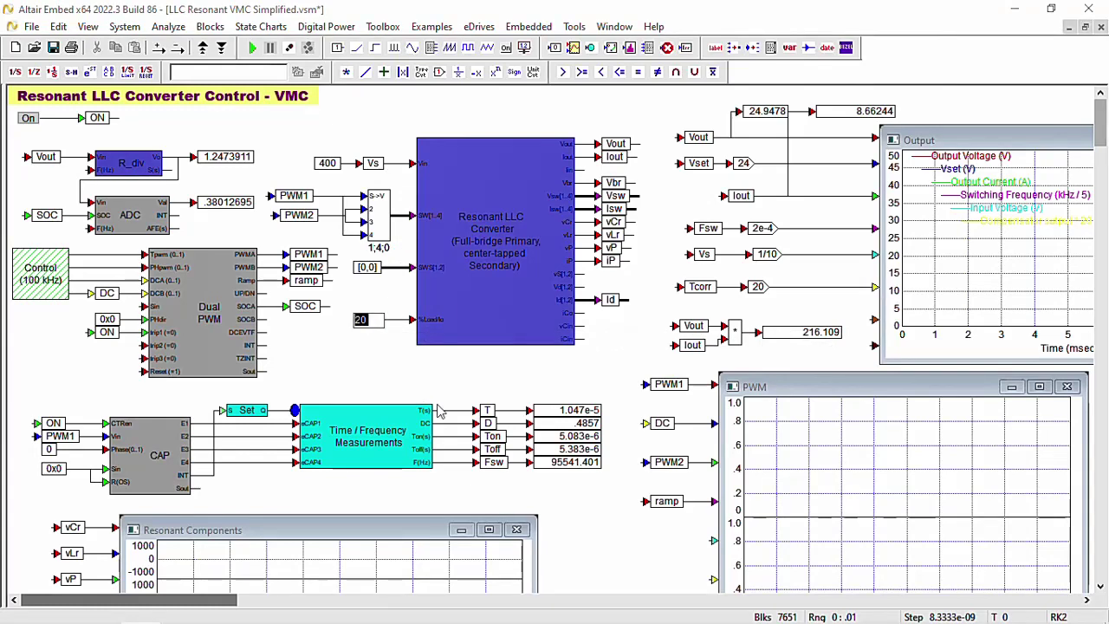
text(100)
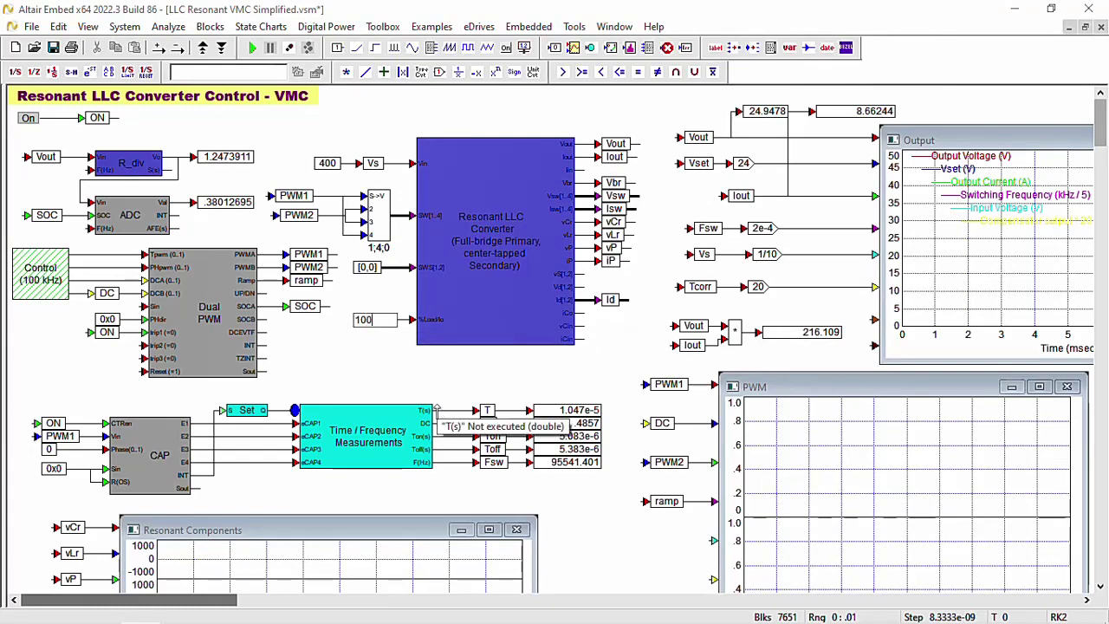
click(441, 391)
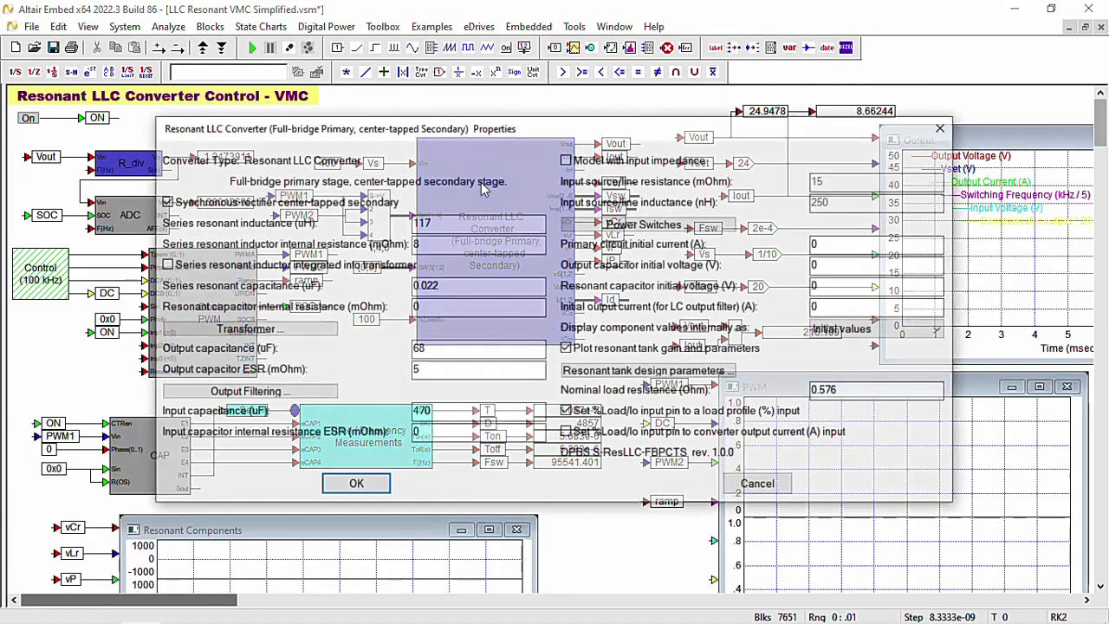
Review the LLC converter's series resonant inductor values and its transformer properties, including turns ratio, magnetising inductance and core-loss resistance.
ctrl+right_click(480, 182)
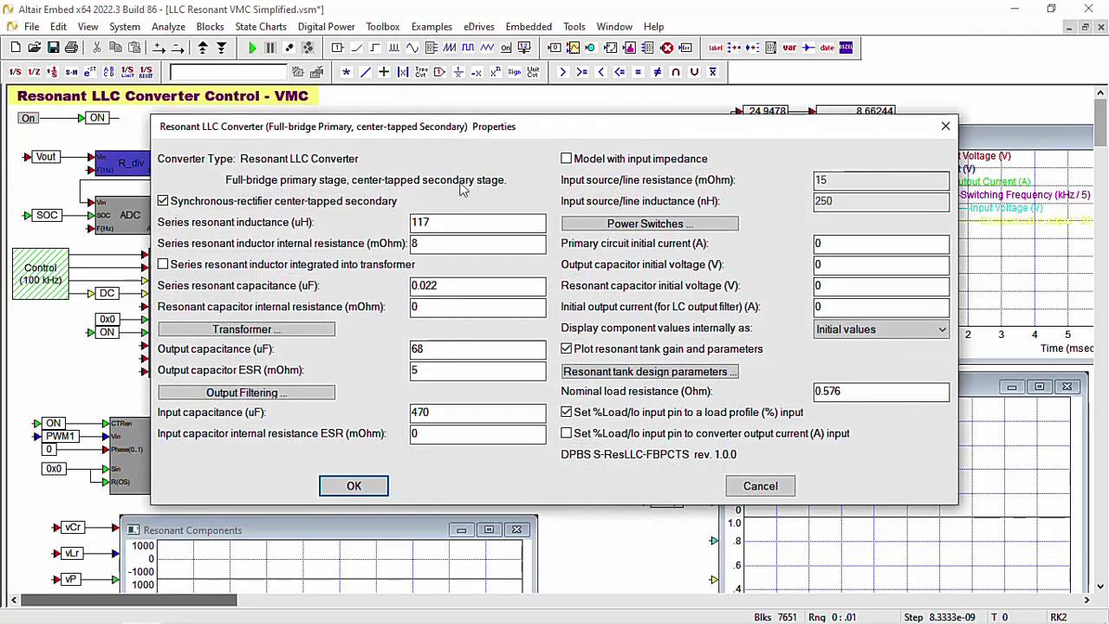
drag(444, 139, 423, 105)
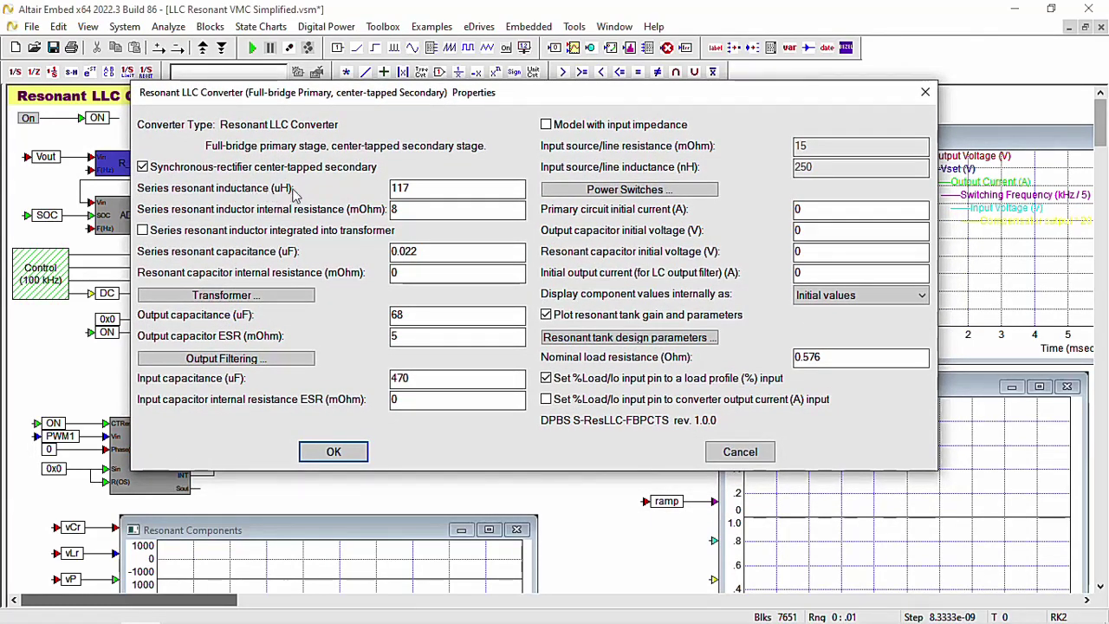
click(424, 190)
click(414, 209)
click(295, 297)
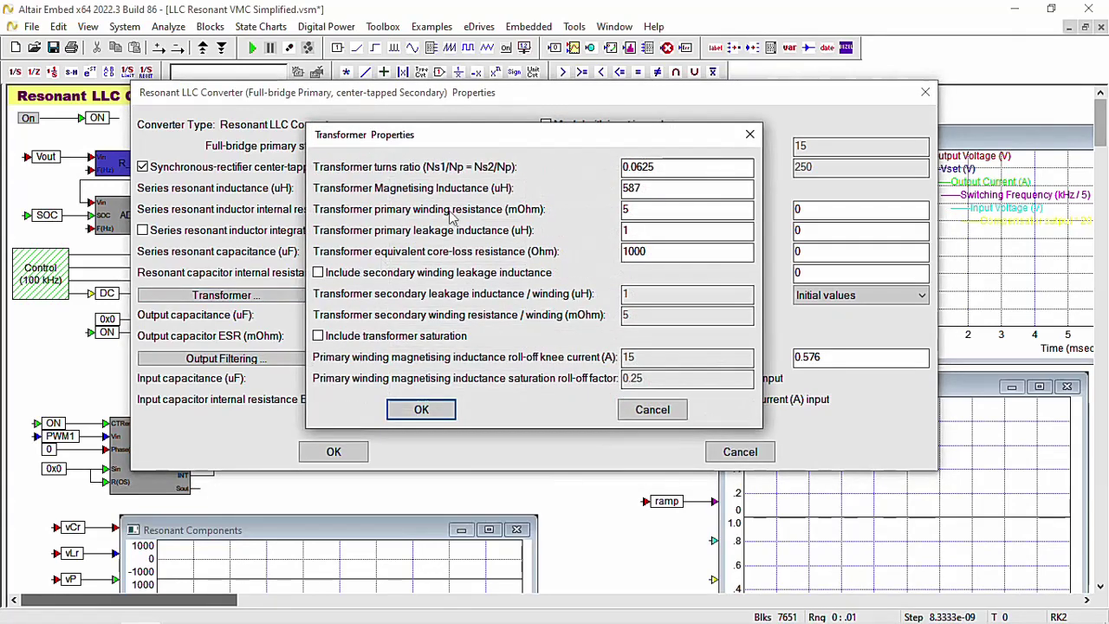
drag(478, 146, 419, 125)
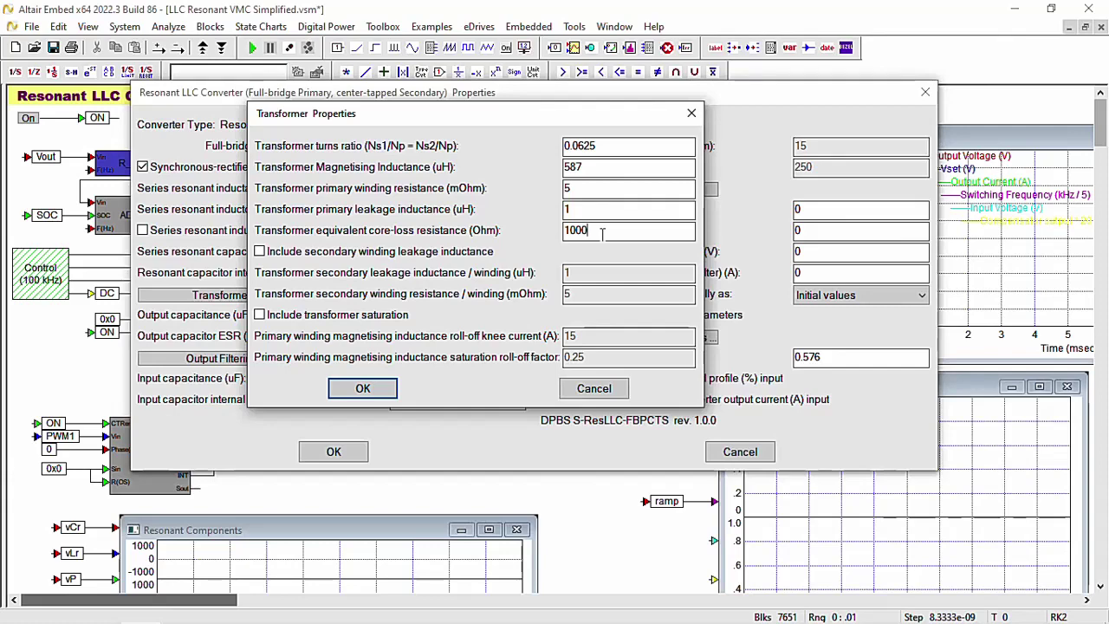
click(362, 388)
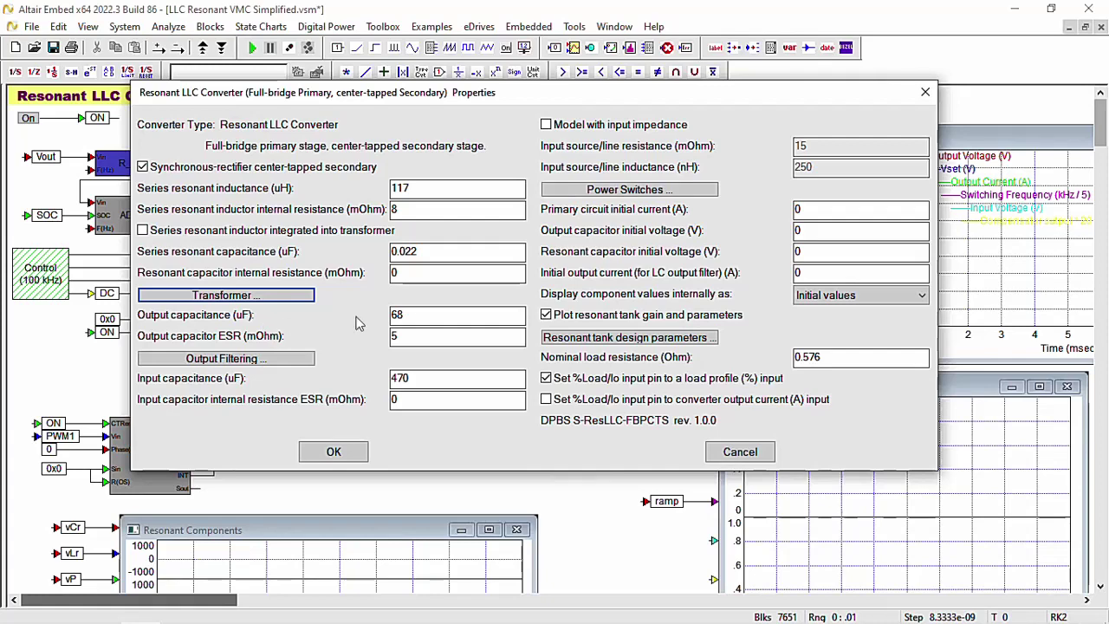
Review the LLC converter's output capacitance and ESR, then inspect the second output capacitor settings in its output filtering properties.
click(408, 318)
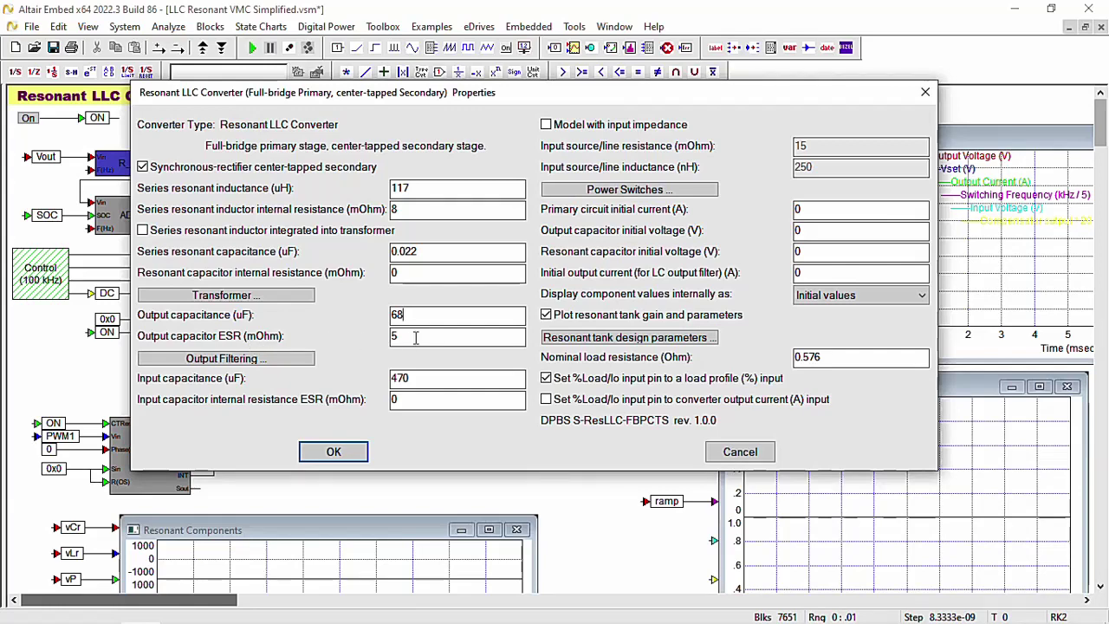
click(292, 359)
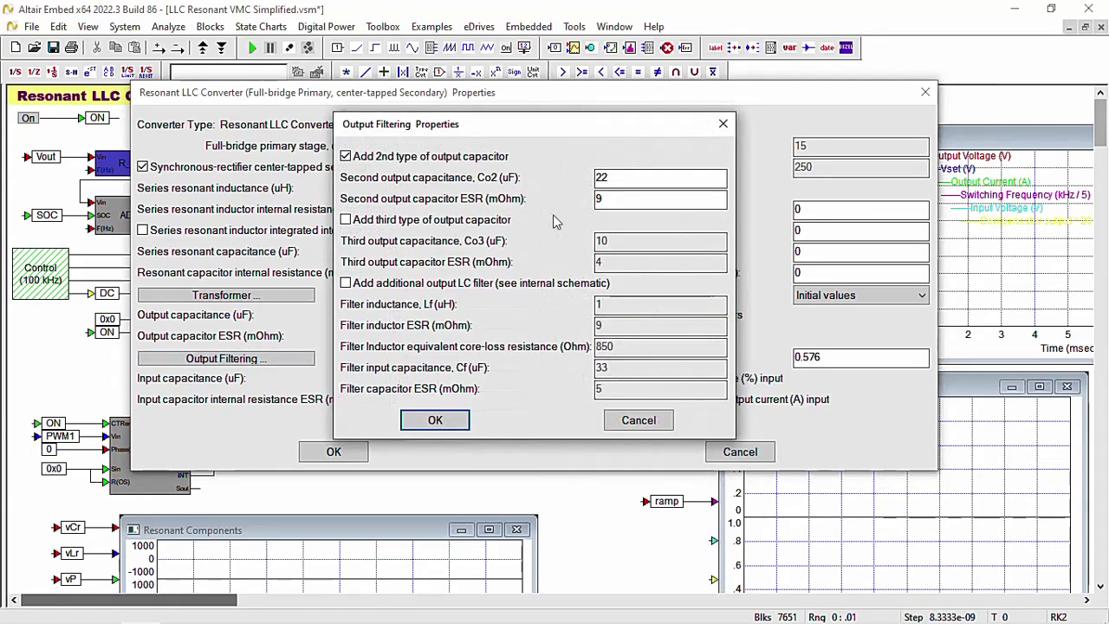
drag(413, 128, 470, 109)
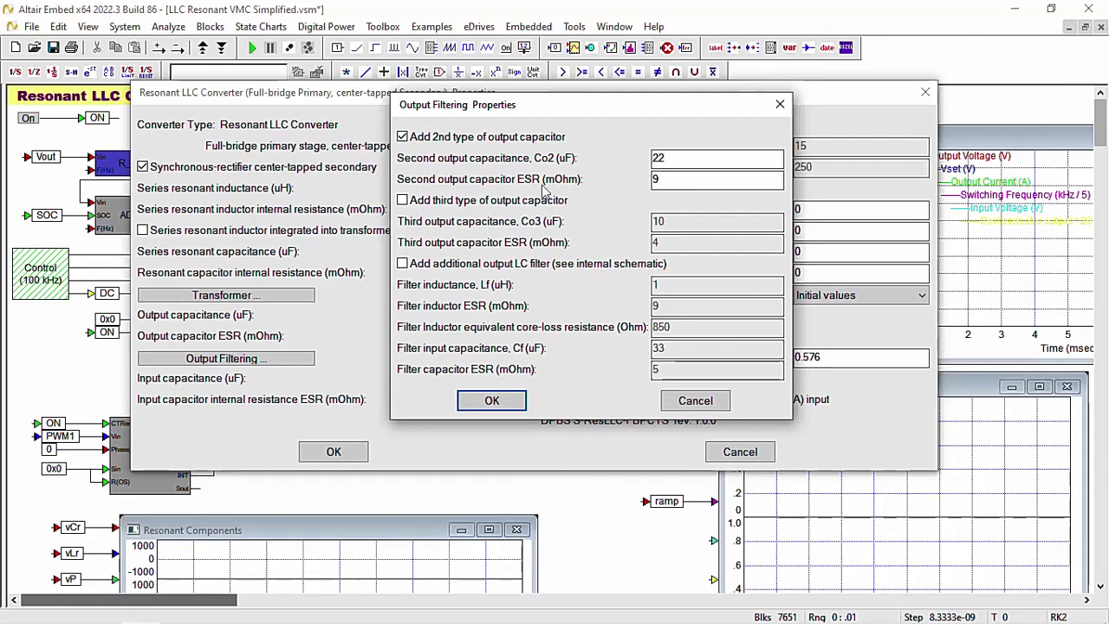
click(491, 400)
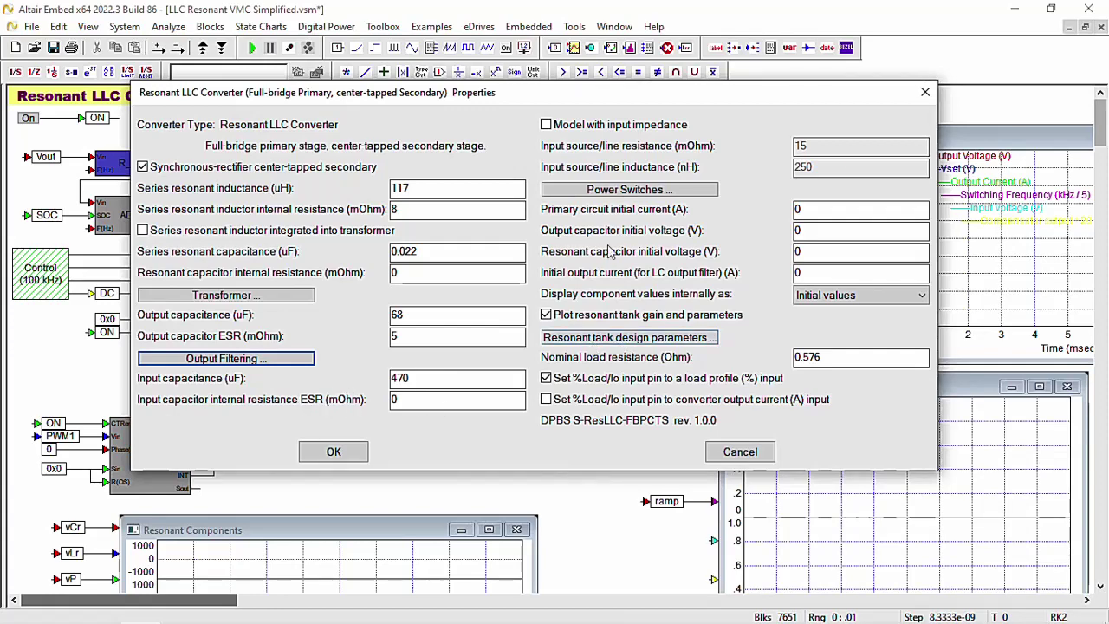
Review the converter's power switch properties, including forward voltage drops and on-state resistances of the switches and diodes.
click(622, 192)
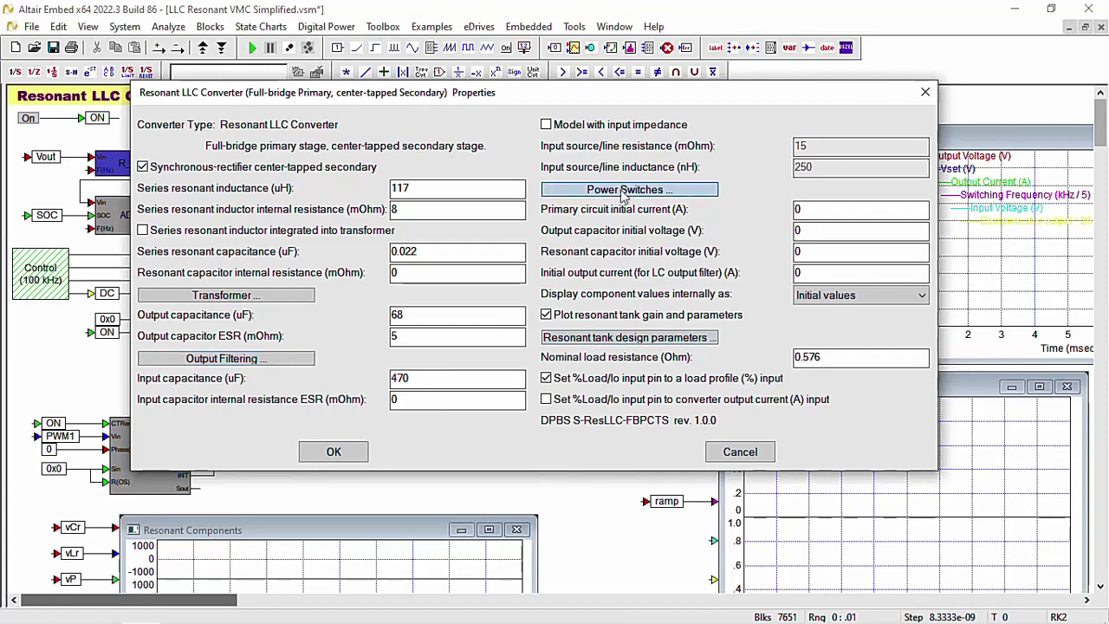
drag(599, 212, 571, 186)
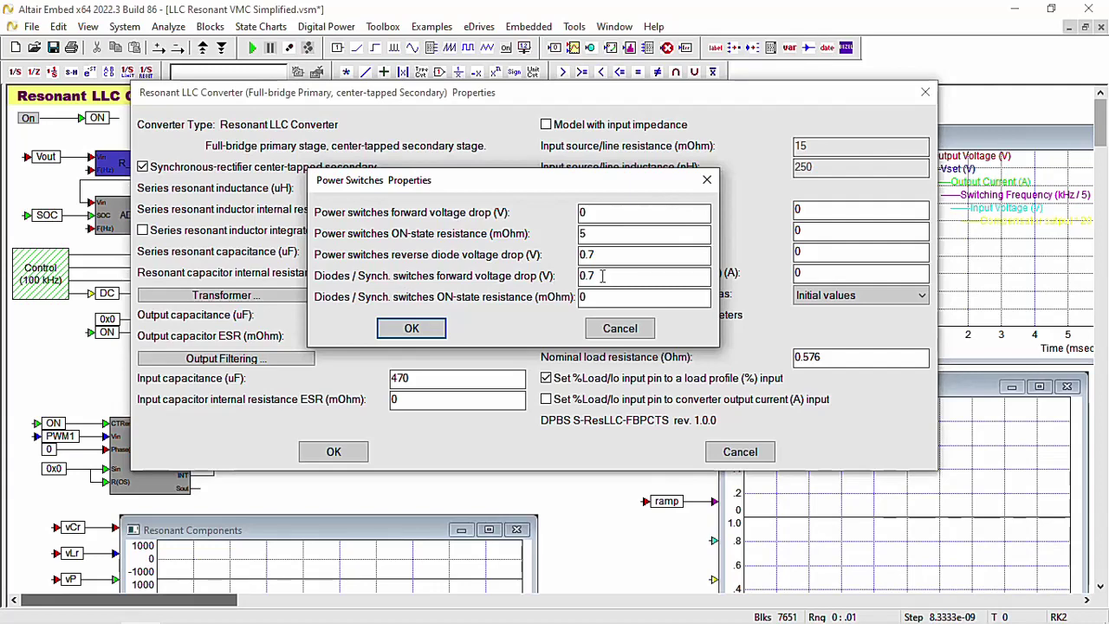
click(434, 334)
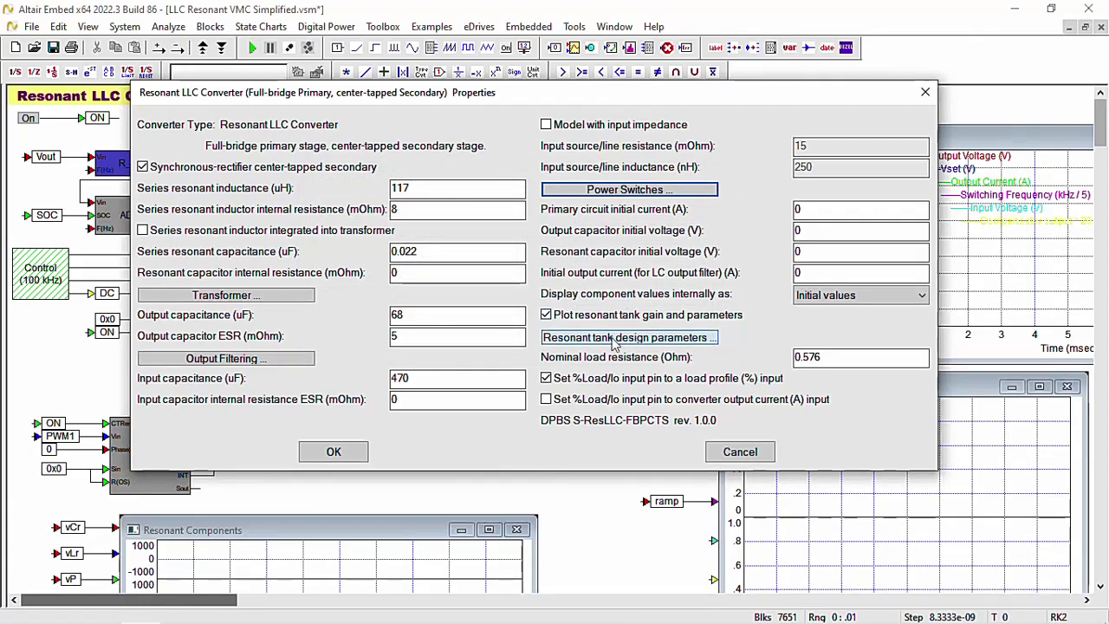
Review the resonant tank design parameters for load range, input voltage range and desired output voltage, and close the converter's properties.
click(614, 342)
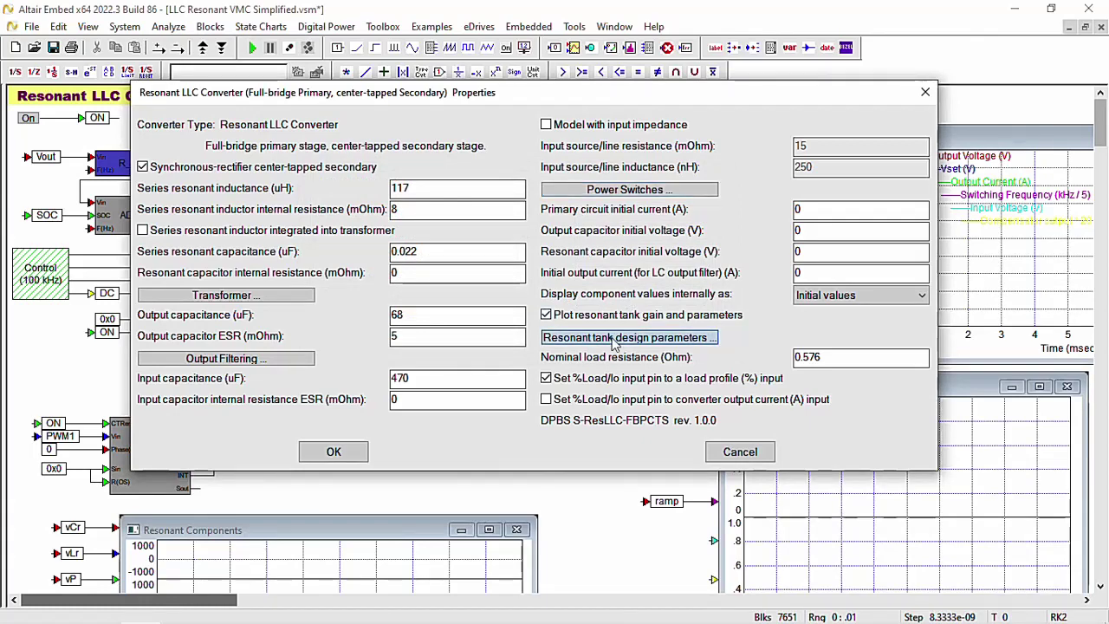
drag(554, 172, 430, 148)
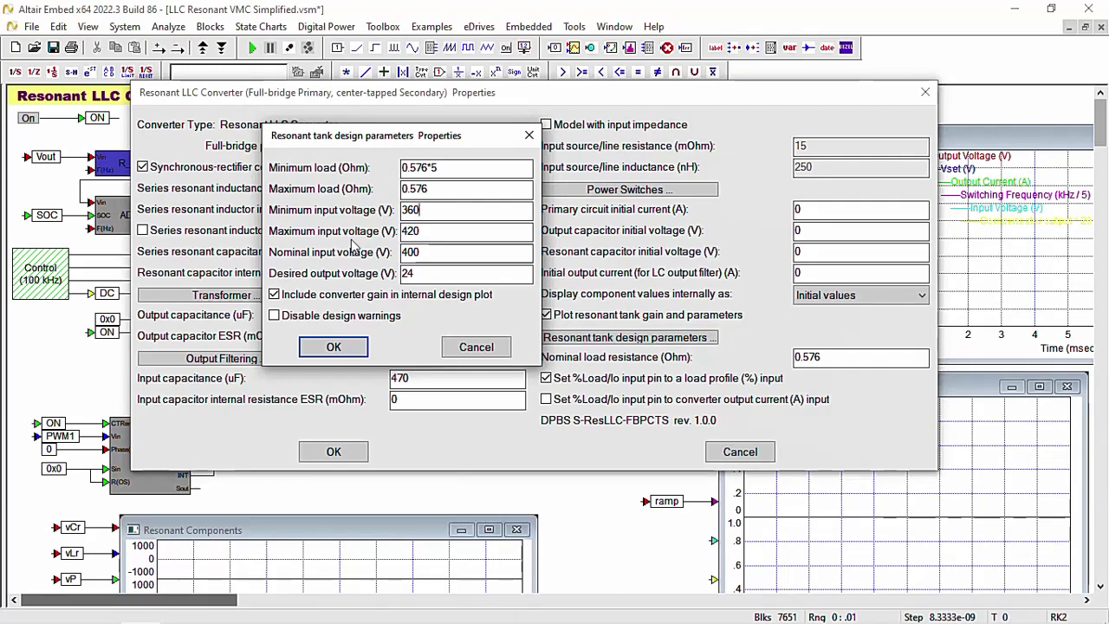
click(439, 233)
click(422, 273)
click(352, 347)
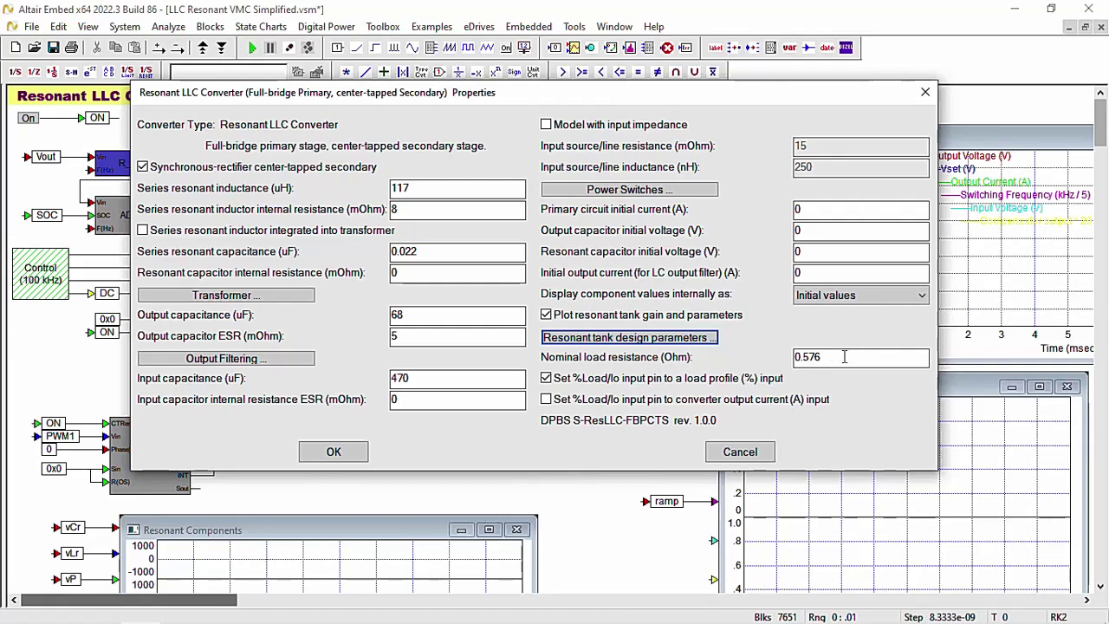
click(356, 454)
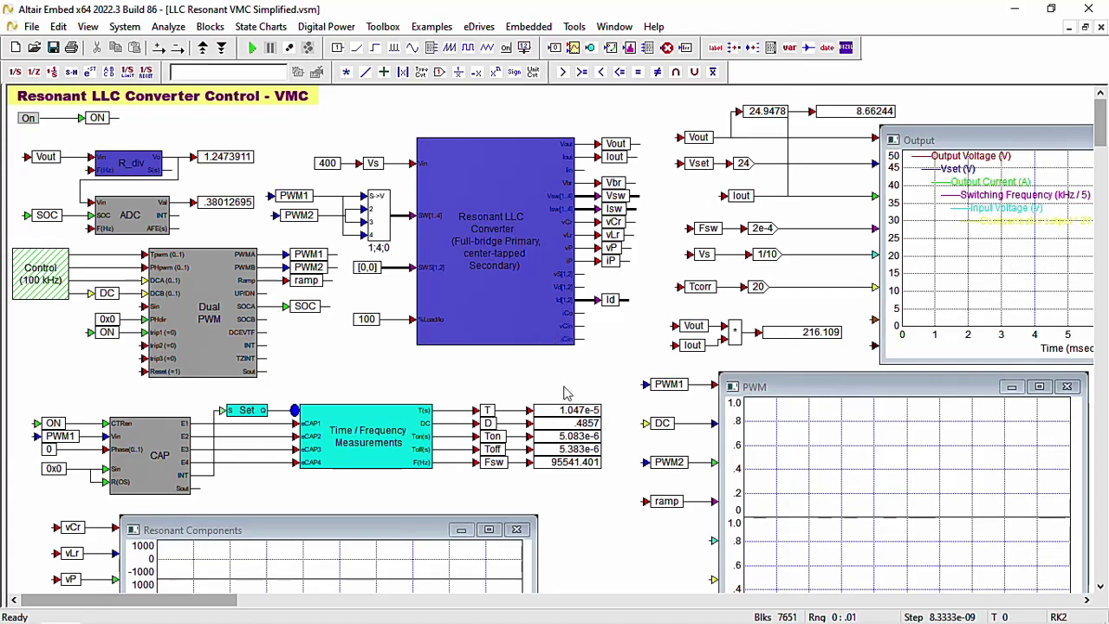
Inspect the Dual PWM block's properties, including clock rate, dynamic period, carrier type, output actions and trip settings.
right_click(514, 219)
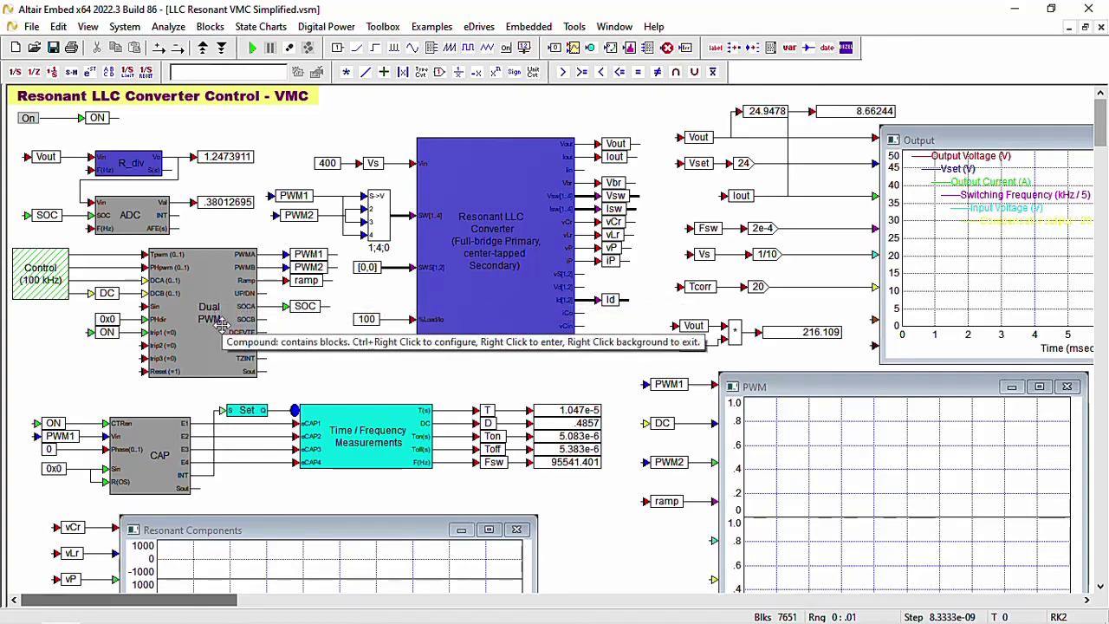
ctrl+right_click(221, 322)
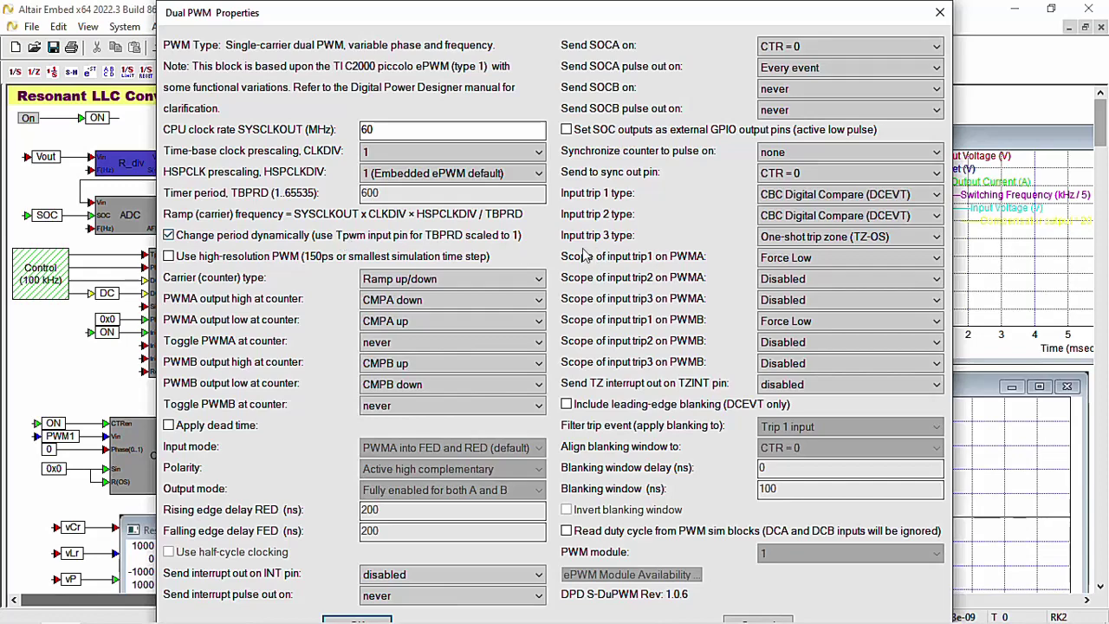
click(937, 15)
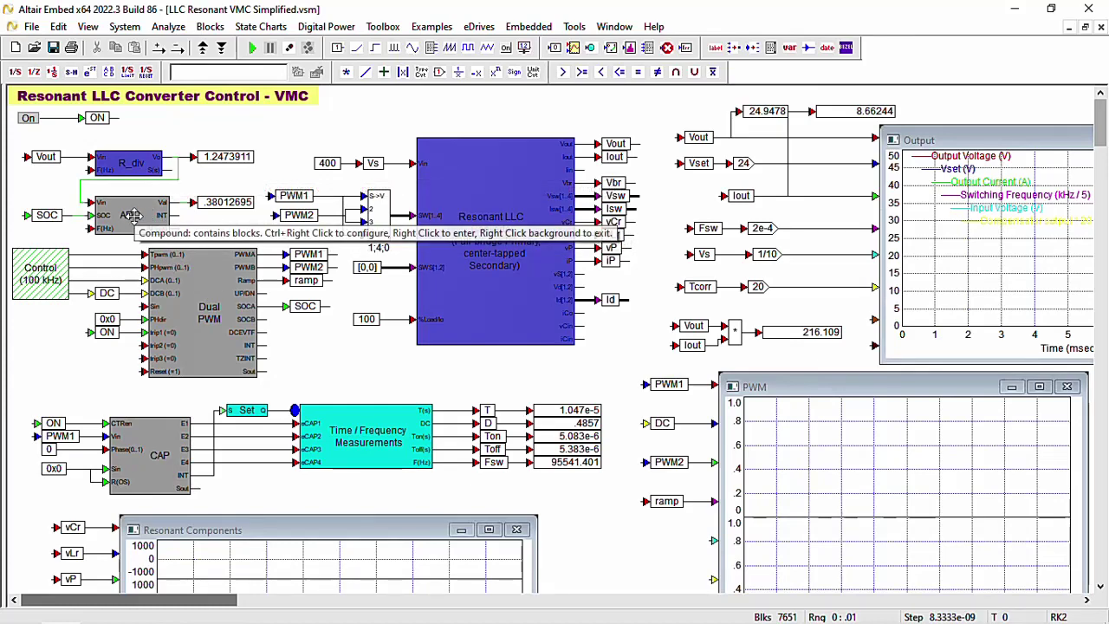
Look inside the ADC and CAP blocks to examine their internal diagrams, returning to the main model.
right_click(130, 216)
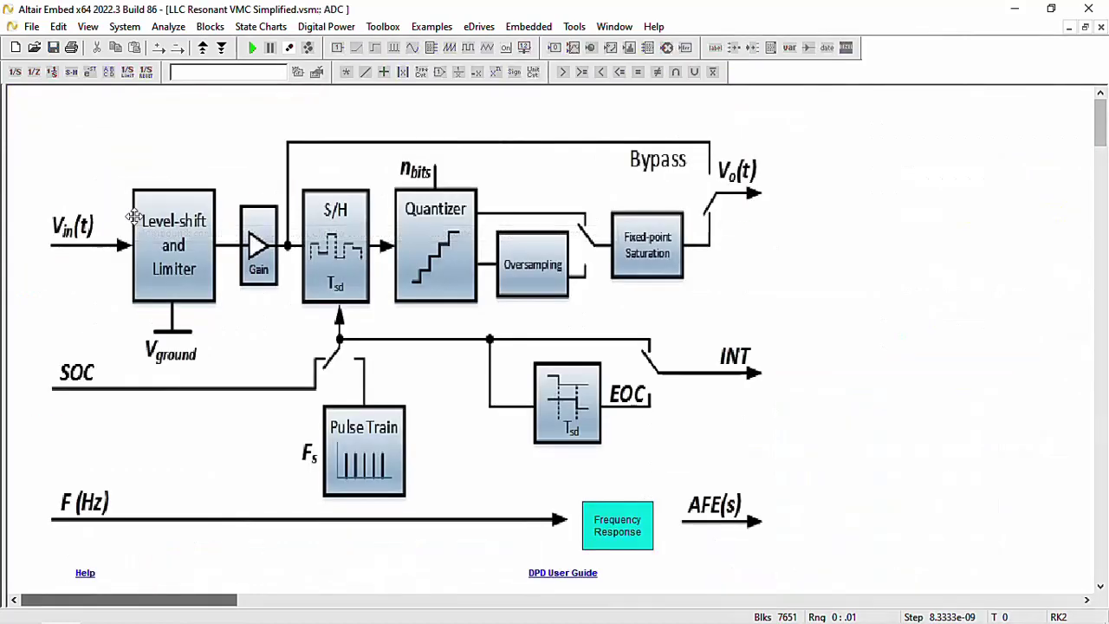
right_click(849, 254)
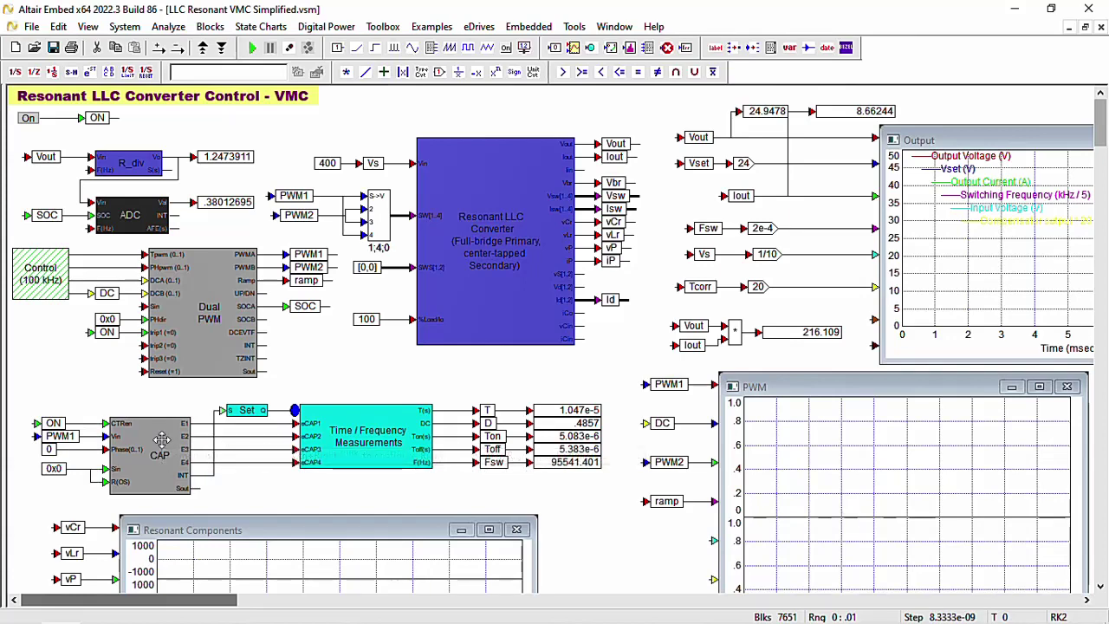
right_click(162, 440)
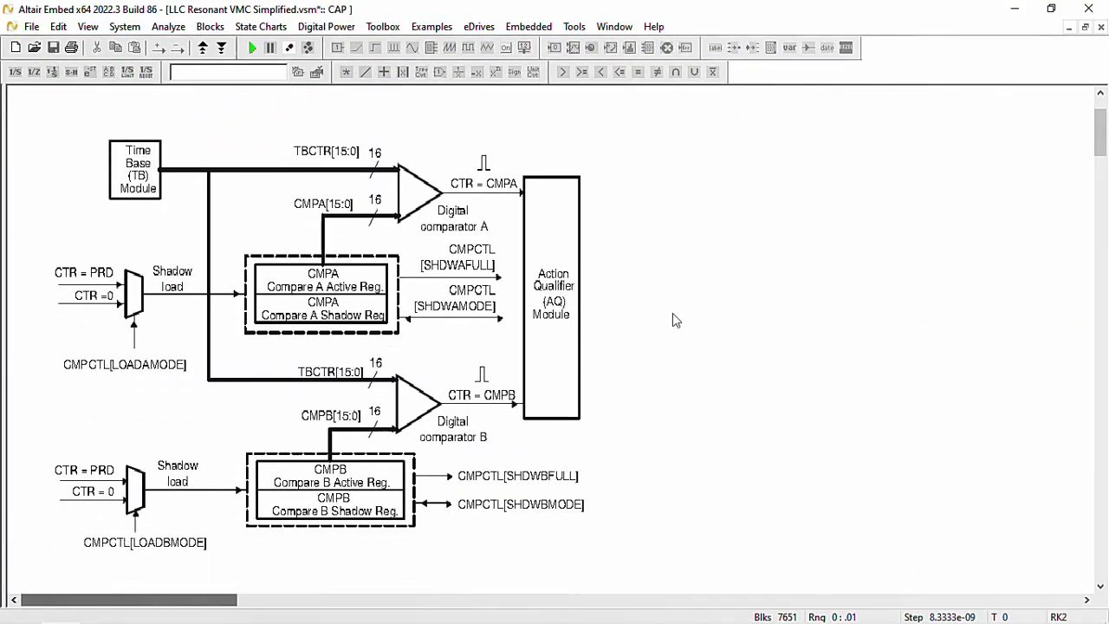
right_click(673, 319)
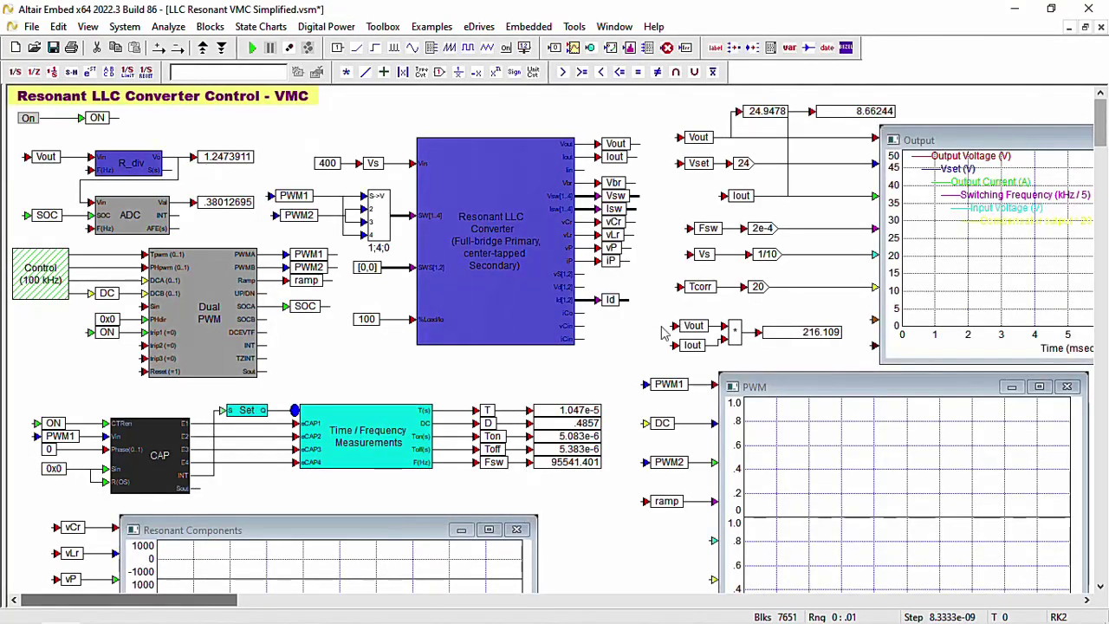
click(274, 487)
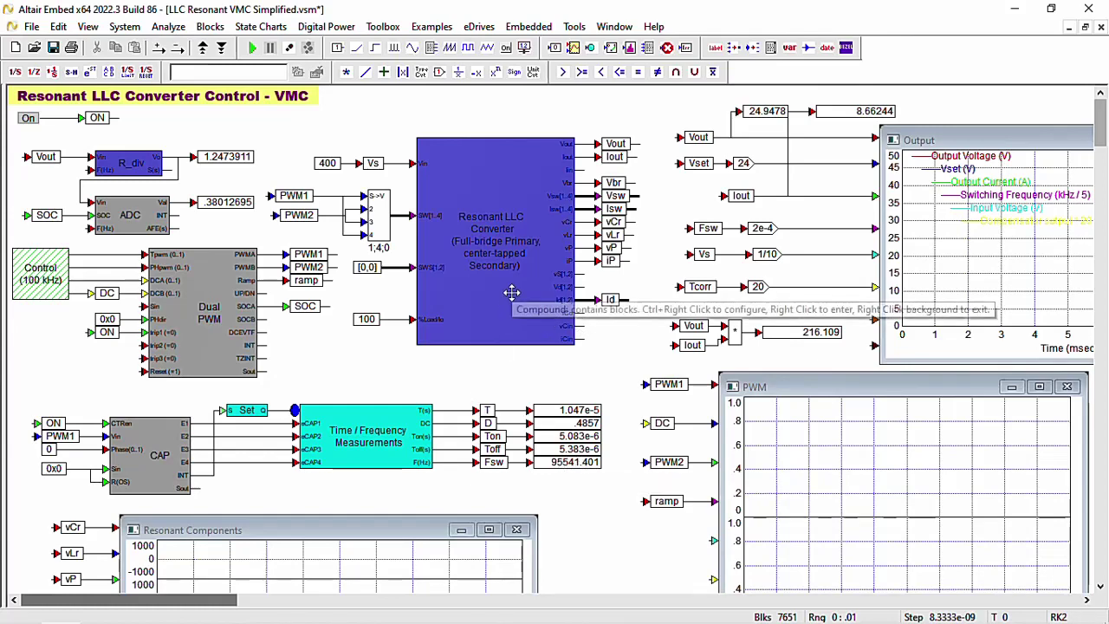
Examine the LLC converter block's internal schematic and its Resonant Tank Gain plot, returning to the main model.
right_click(523, 318)
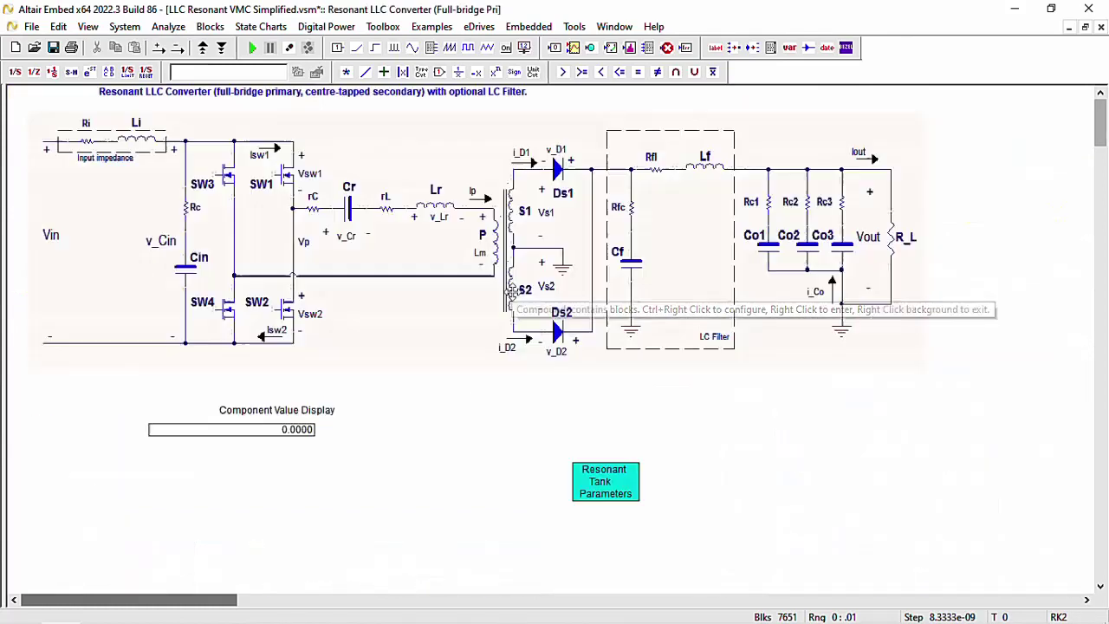
right_click(606, 486)
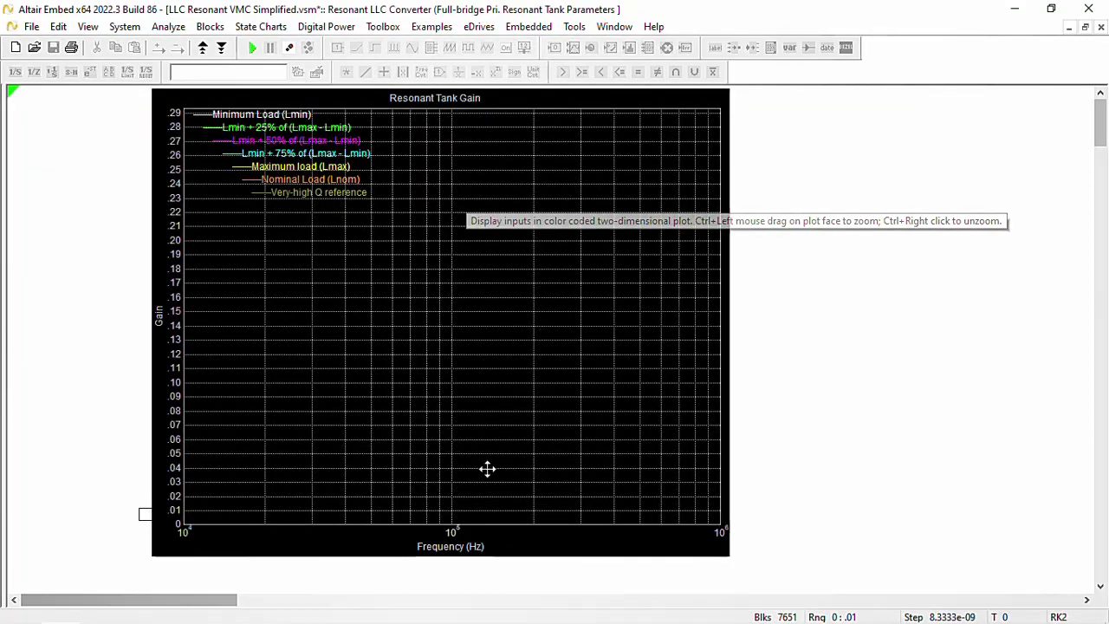
right_click(817, 334)
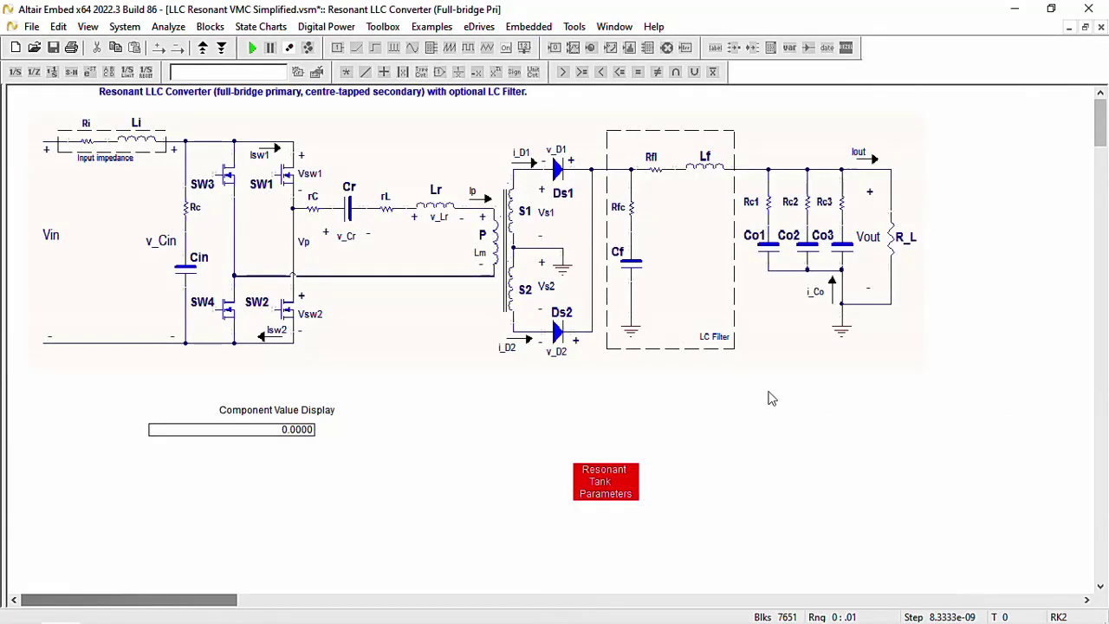
right_click(770, 396)
click(446, 381)
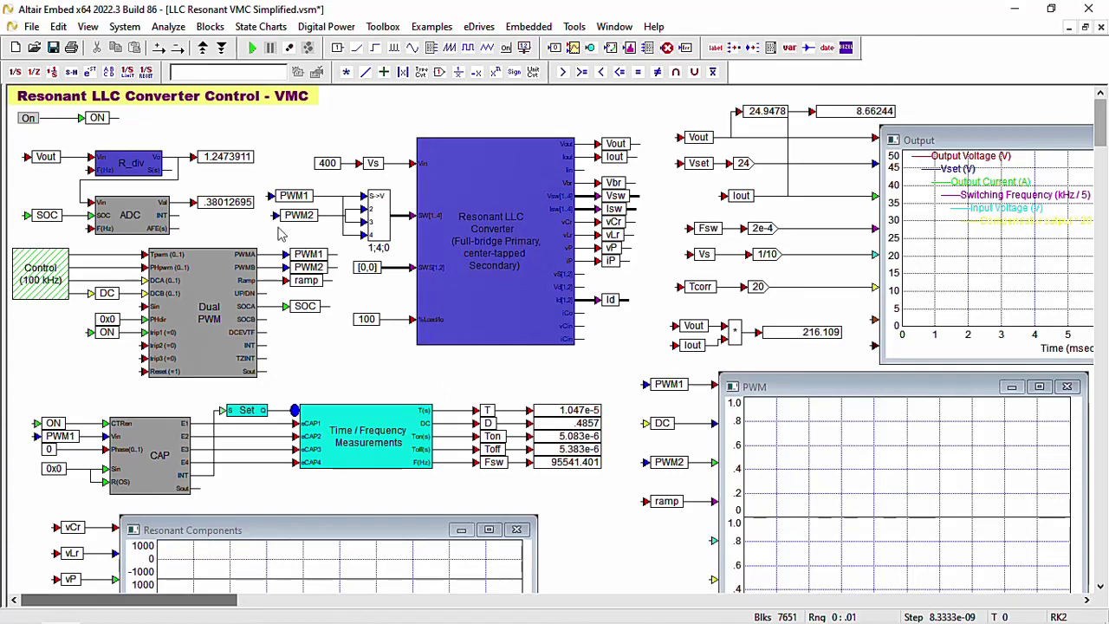
Examine the R_div block's internal resistive divider circuit and its R1 and R2 resistor properties.
right_click(136, 165)
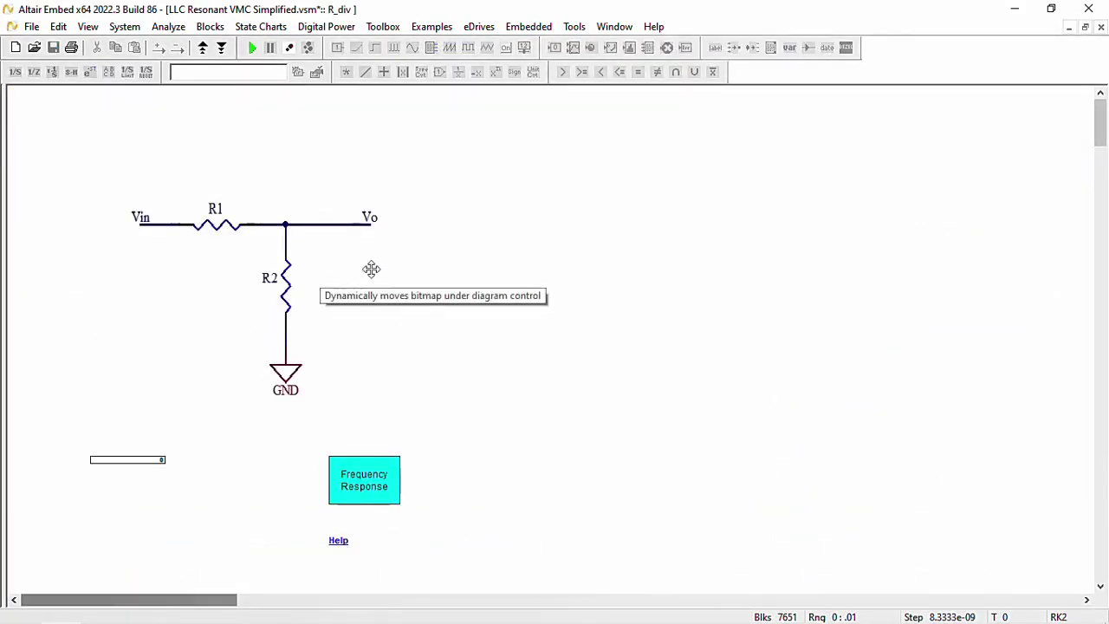
right_click(440, 353)
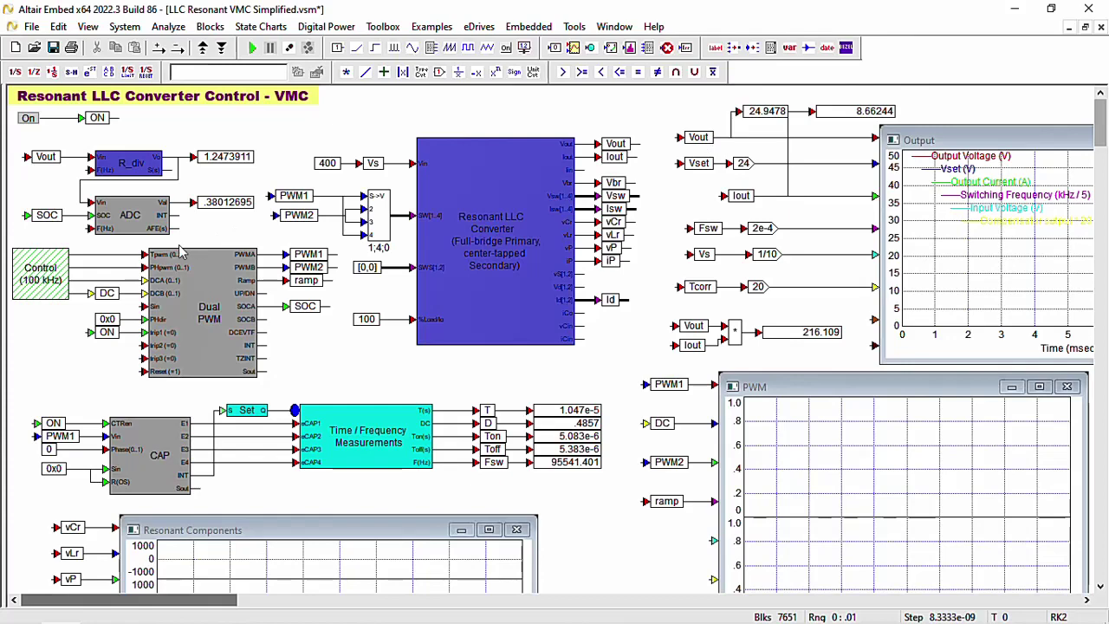
ctrl+right_click(130, 164)
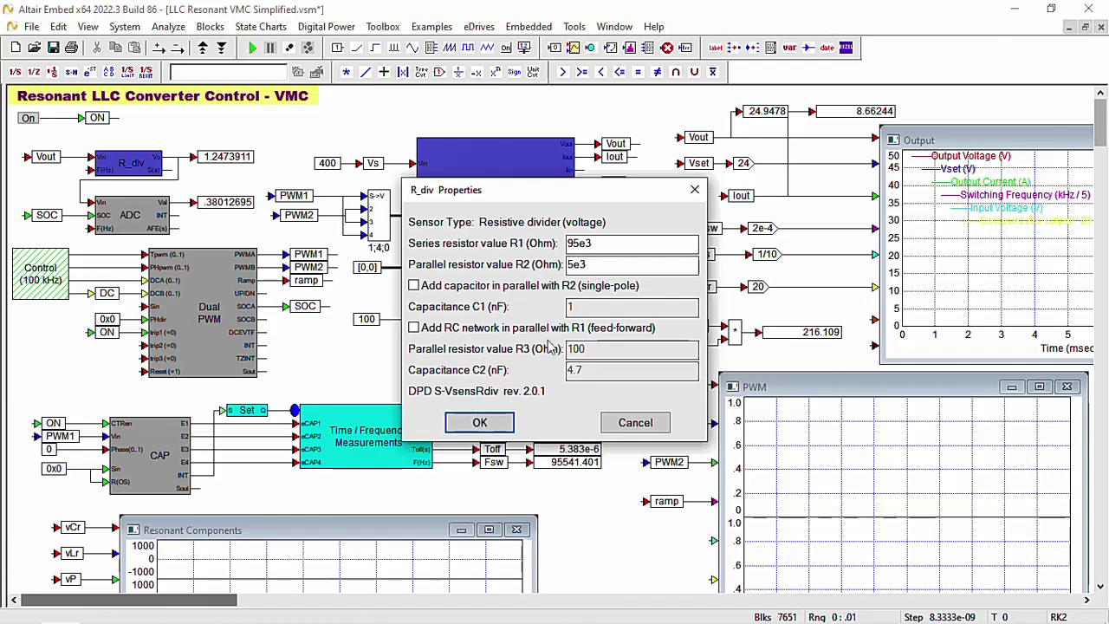
click(479, 422)
right_click(148, 173)
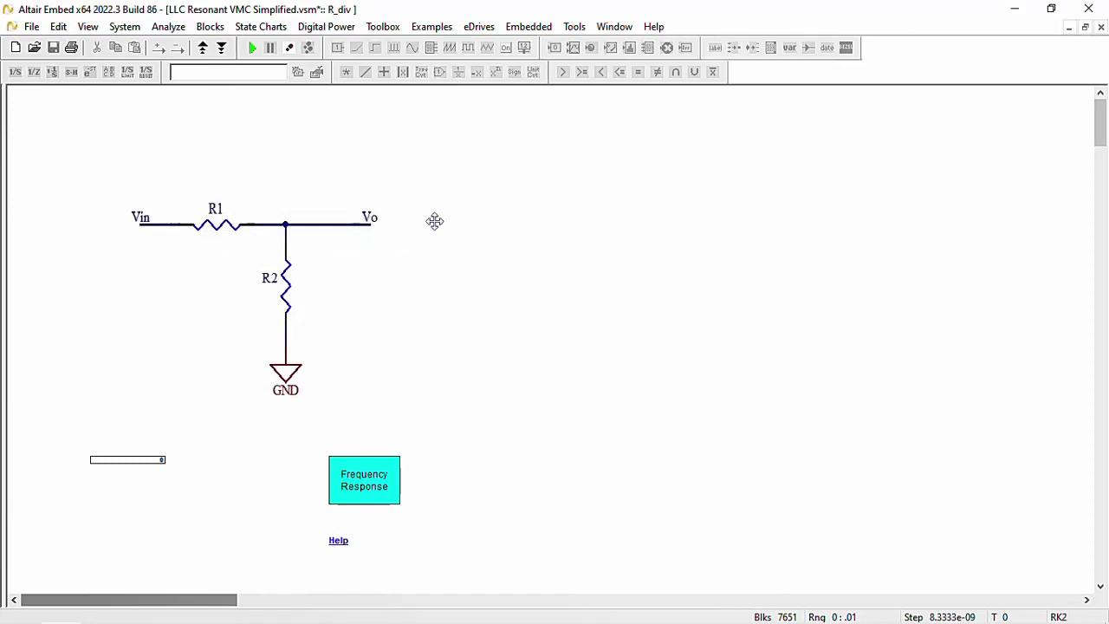
right_click(539, 307)
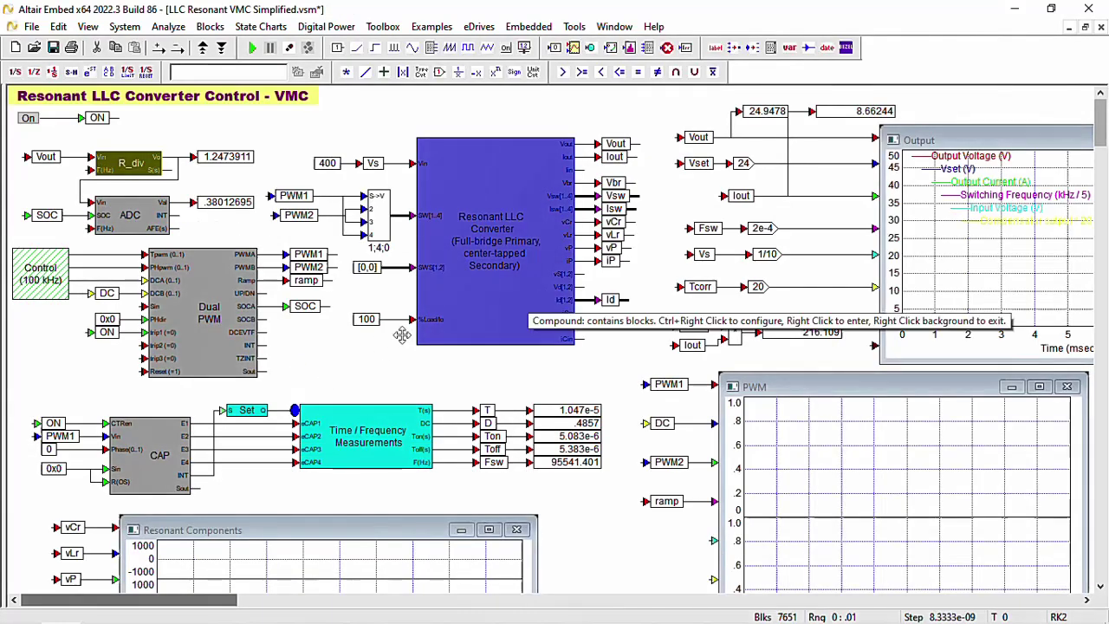
click(355, 380)
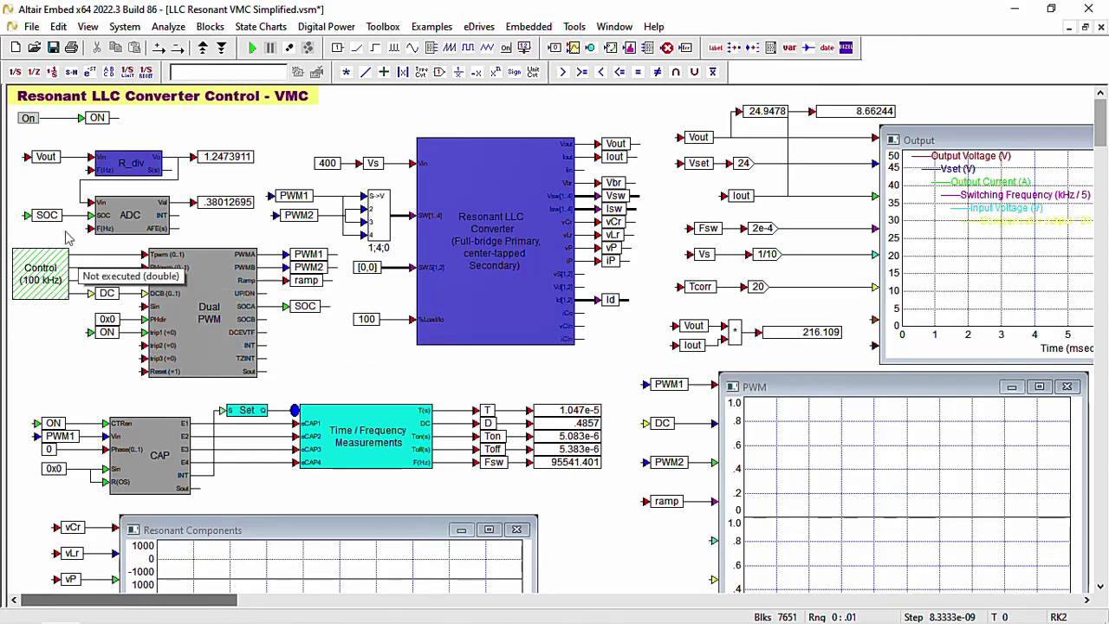
Look inside the Control (100 kHz) block to examine the 2p2z compensator, scaling, soft start and coefficient converter.
right_click(45, 291)
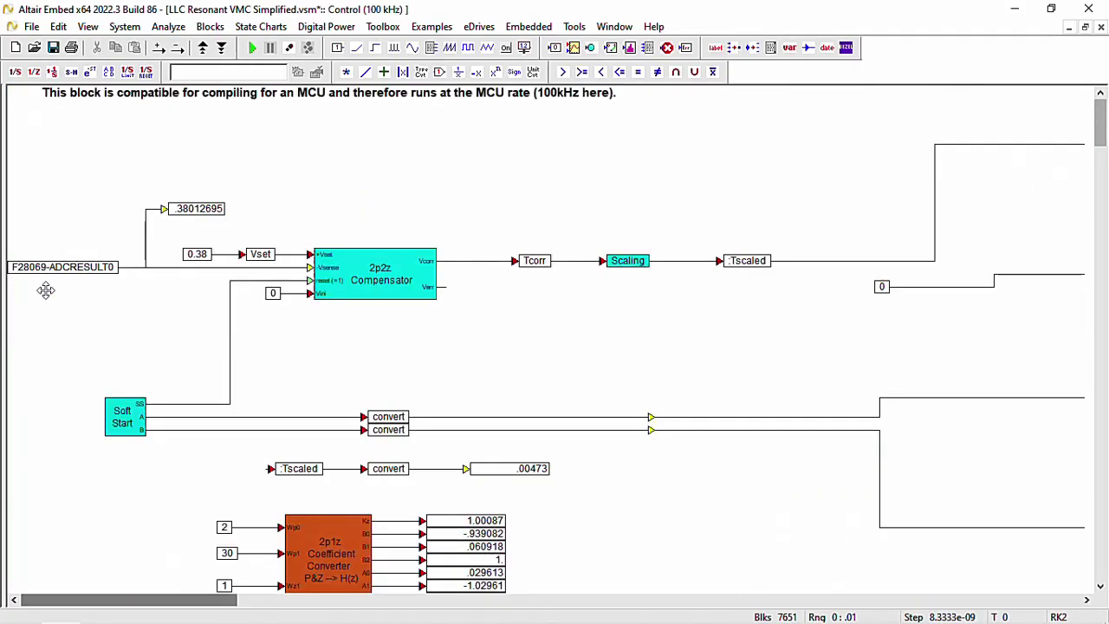
scroll(466, 284, down, 2)
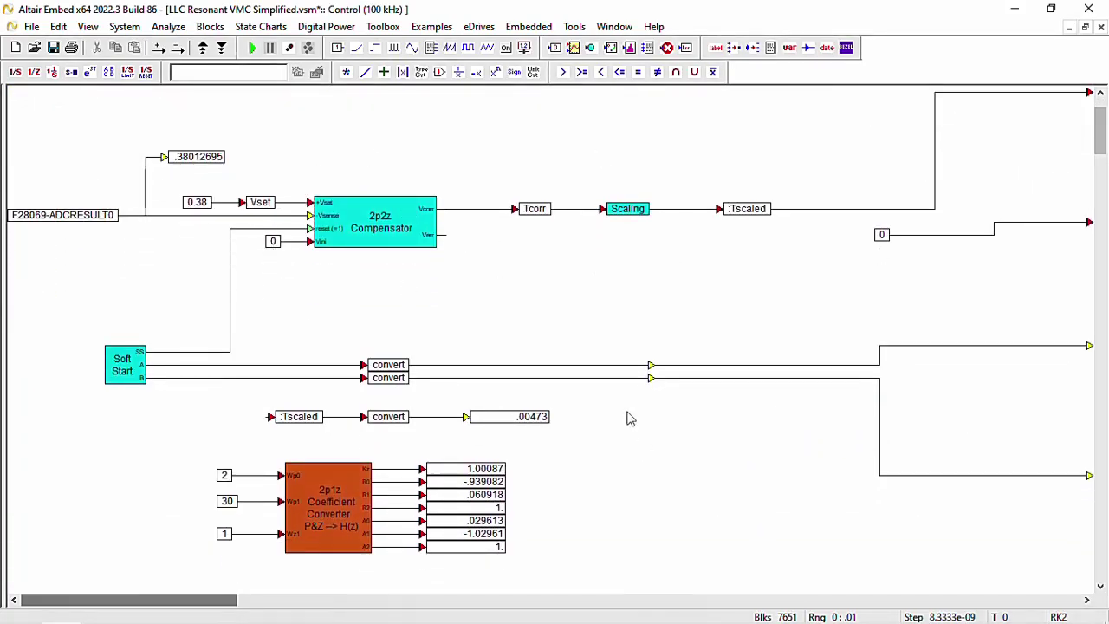
scroll(597, 358, up, 1)
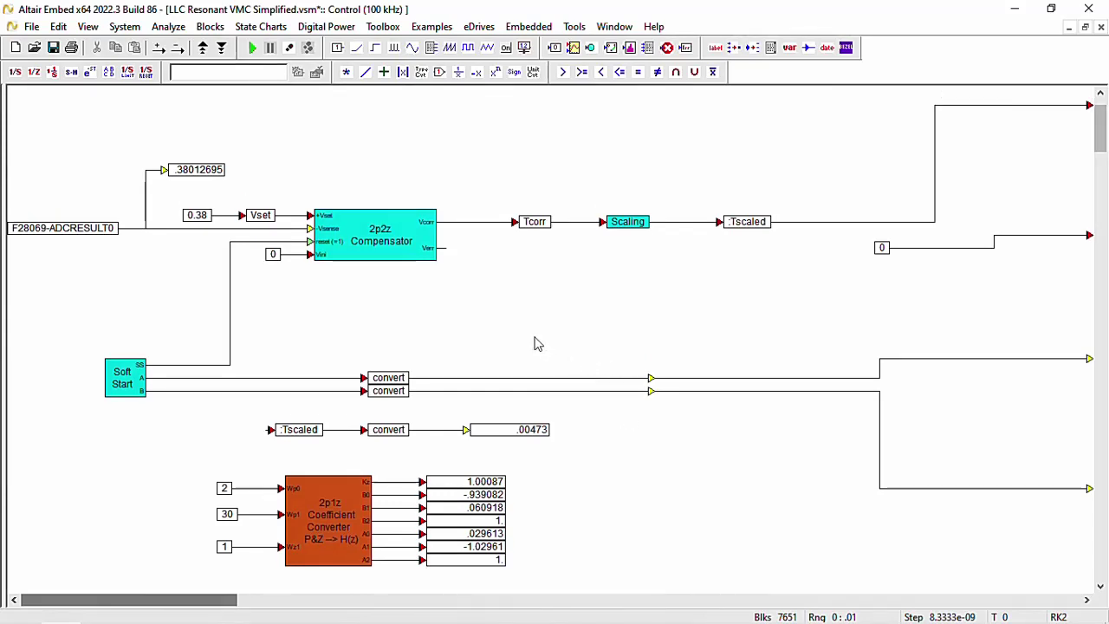
right_click(447, 363)
Return to the main model and examine the Output, Resonant Components, Secondary Side, Switches and PWM plots with the signals feeding them.
scroll(425, 378, down, 4)
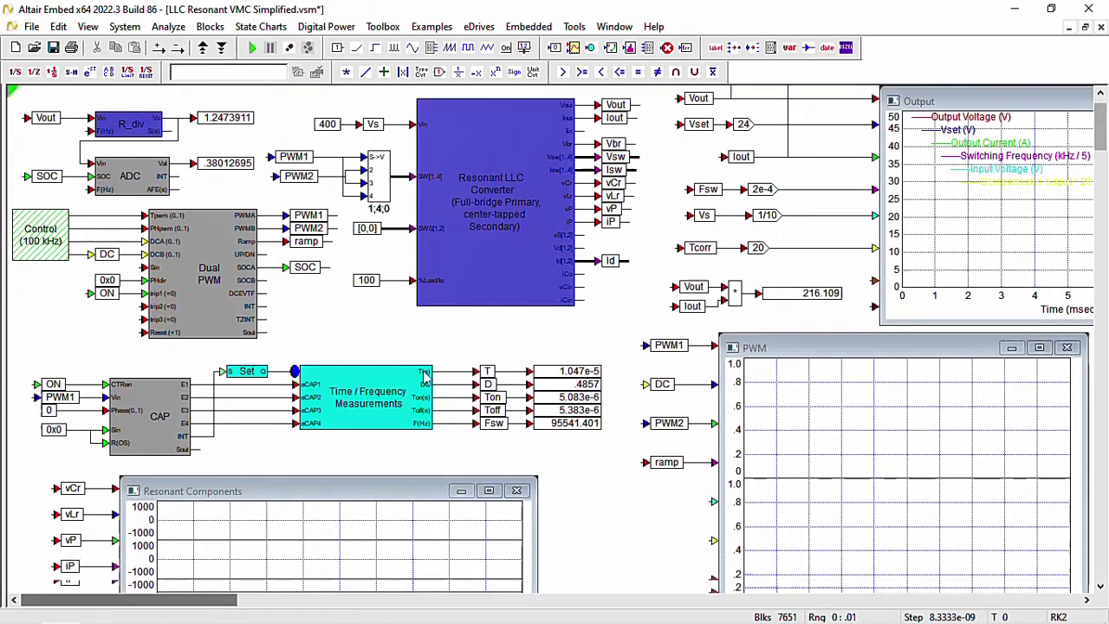
scroll(424, 378, up, 3)
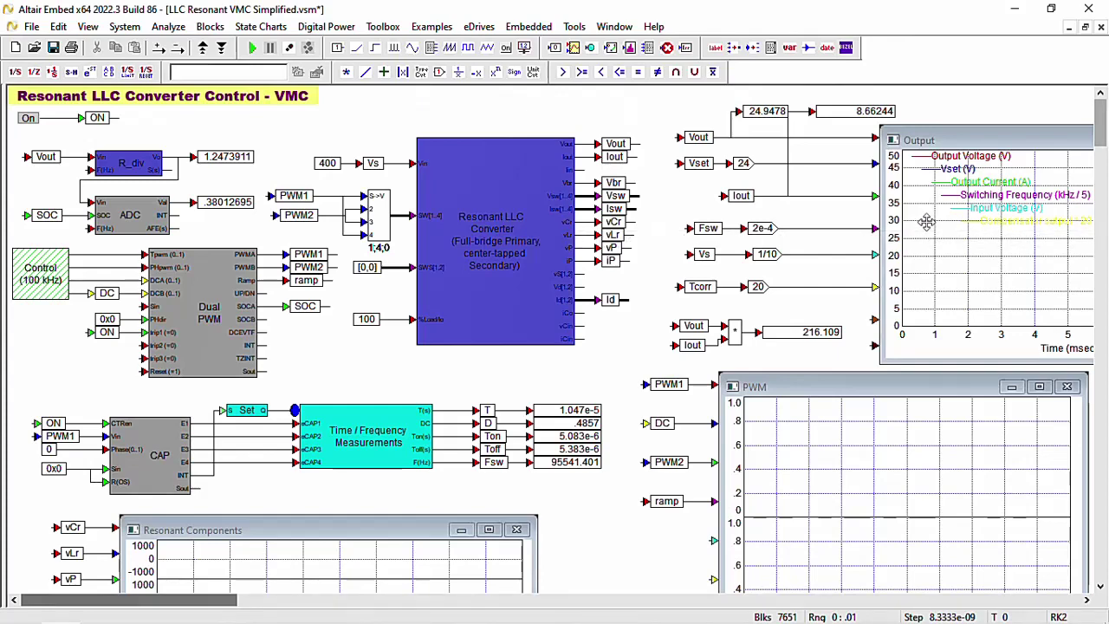
scroll(926, 222, down, 12)
scroll(310, 415, down, 4)
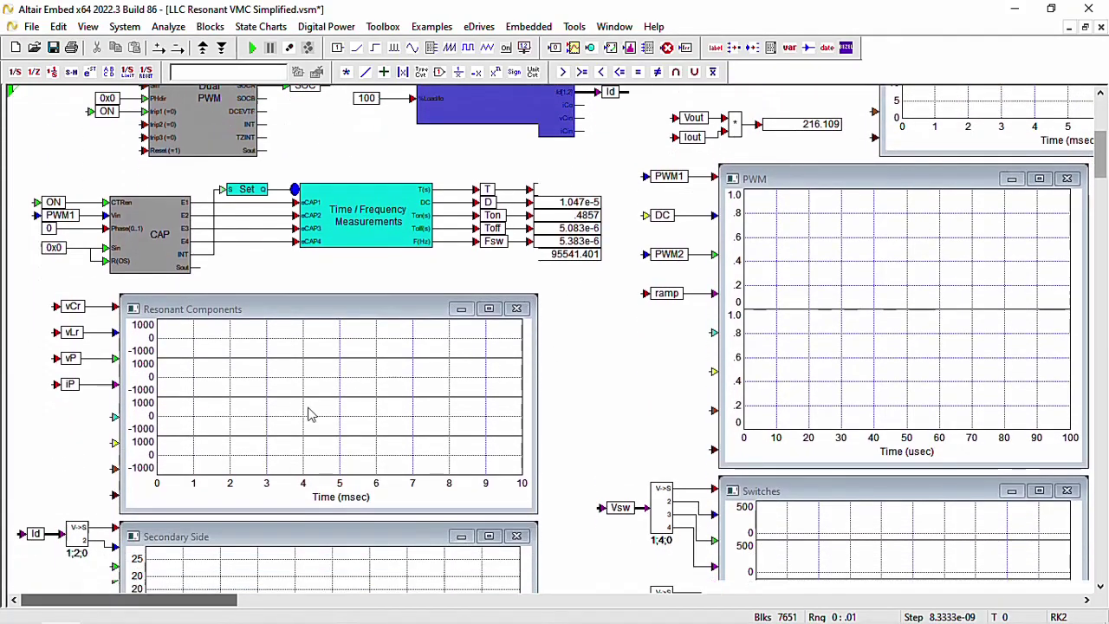
scroll(309, 414, down, 4)
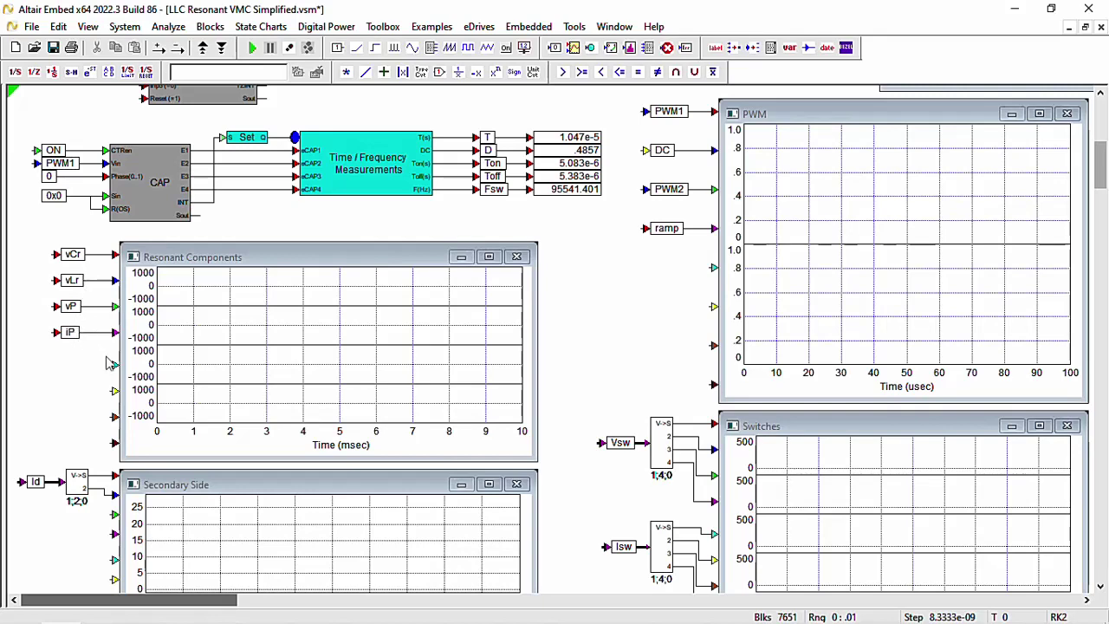
scroll(108, 363, down, 3)
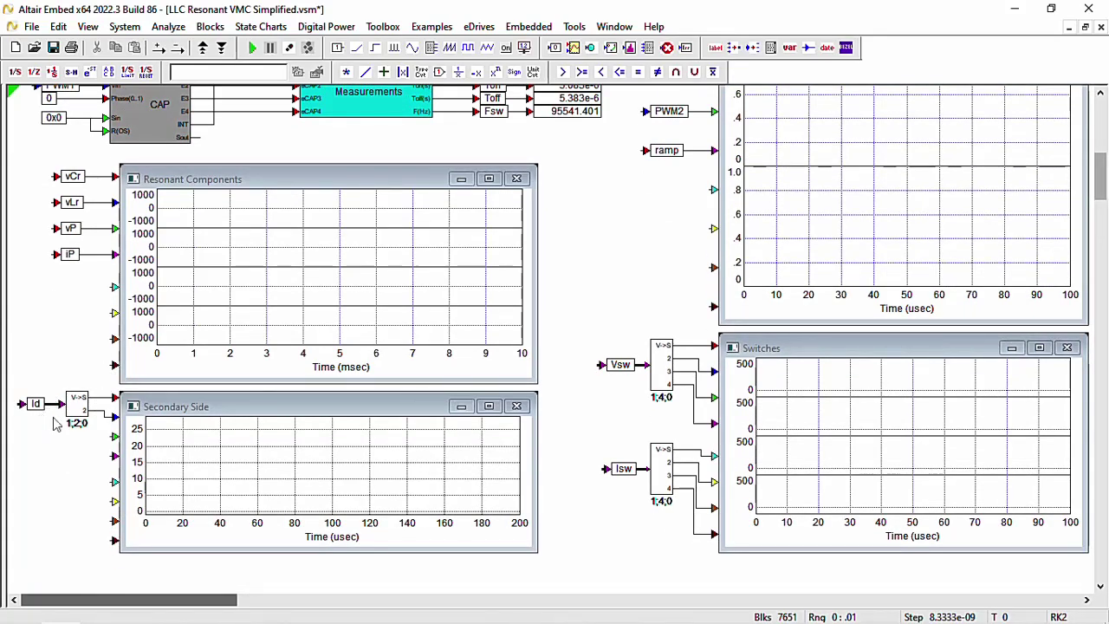
scroll(216, 520, up, 2)
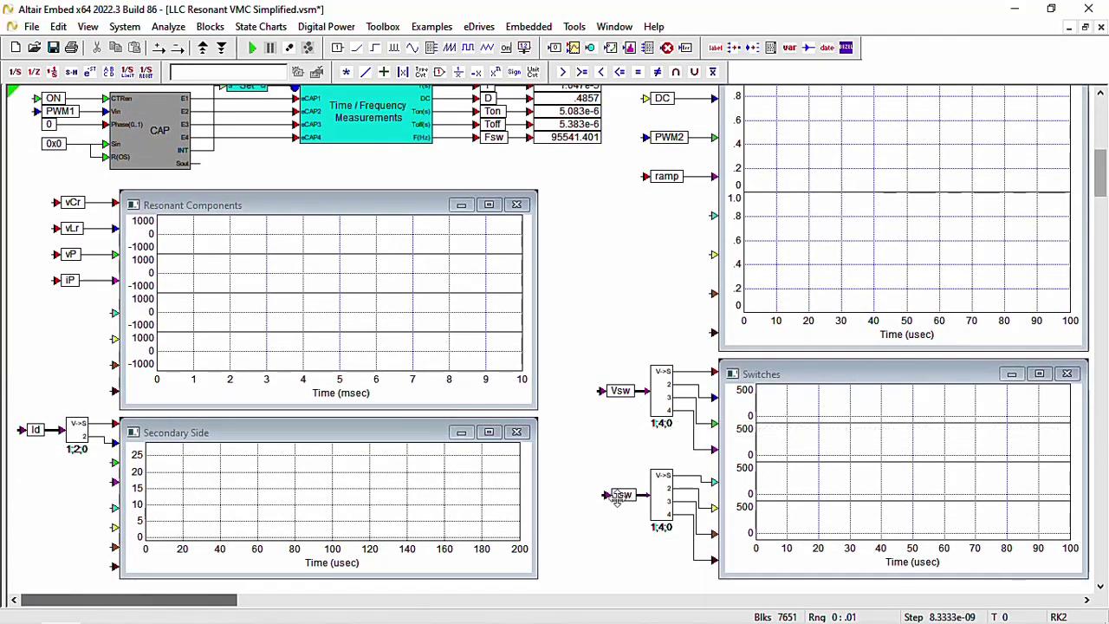
scroll(662, 494, up, 6)
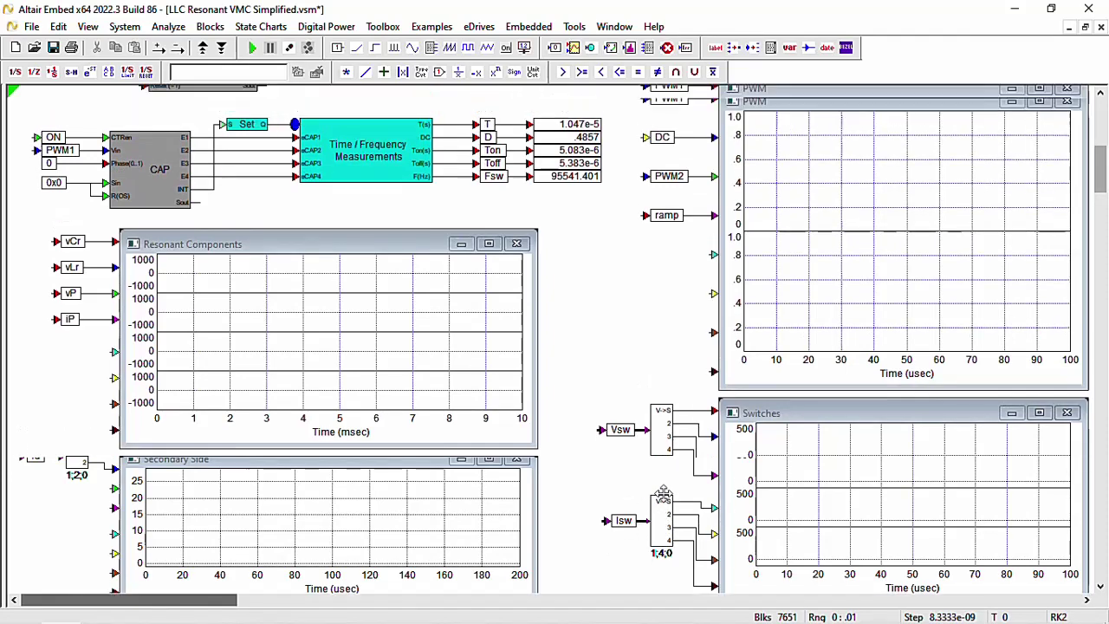
scroll(660, 317, up, 3)
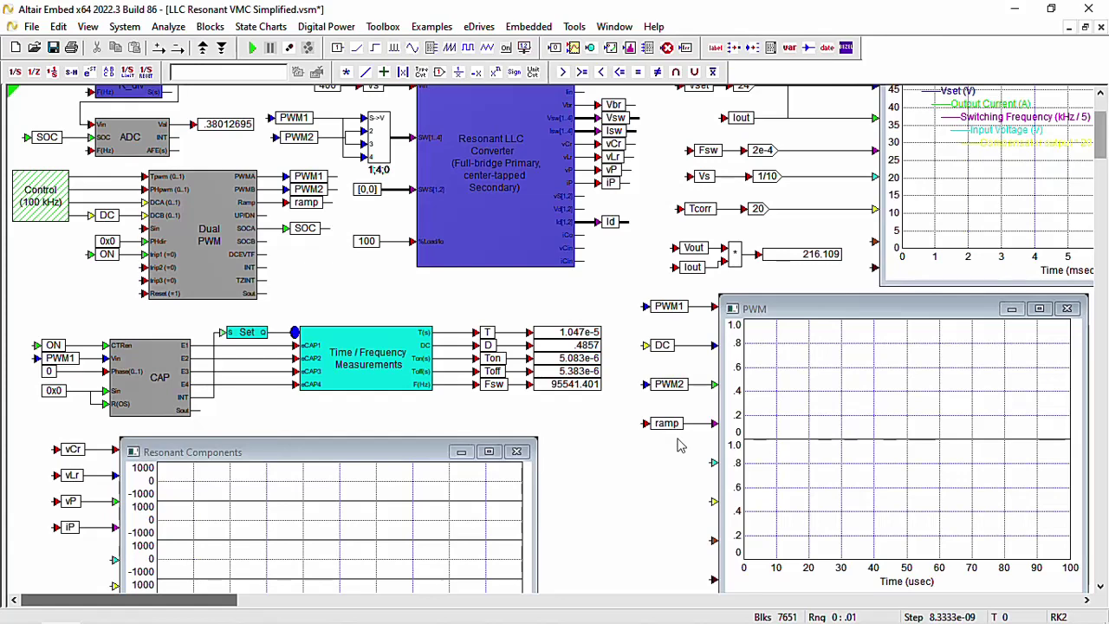
scroll(678, 446, up, 3)
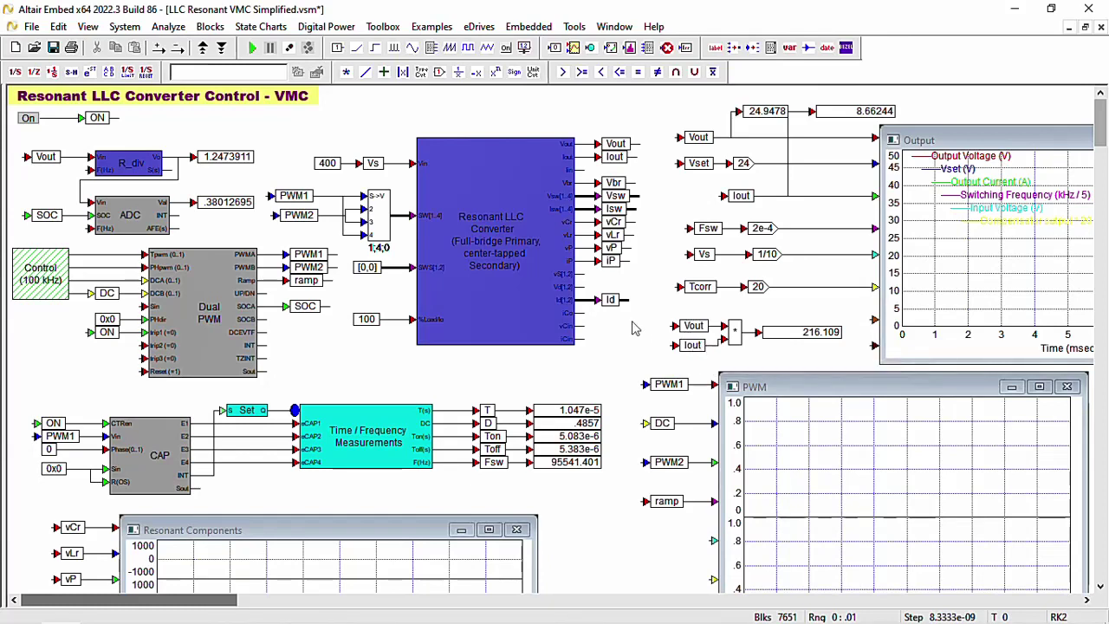
scroll(558, 334, down, 3)
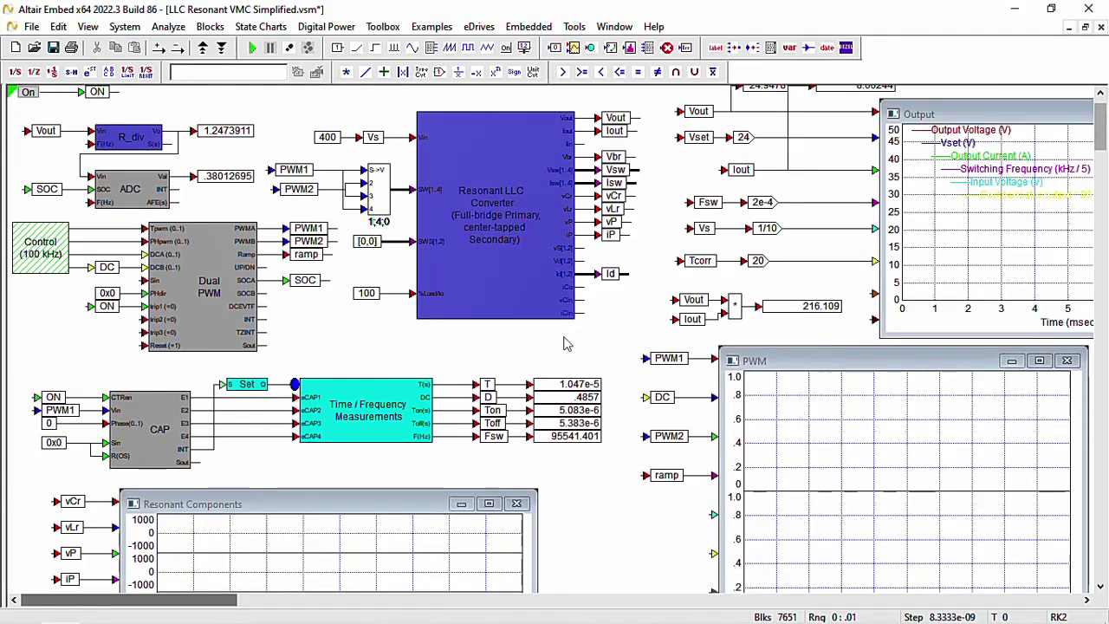
scroll(564, 346, up, 2)
scroll(559, 351, down, 6)
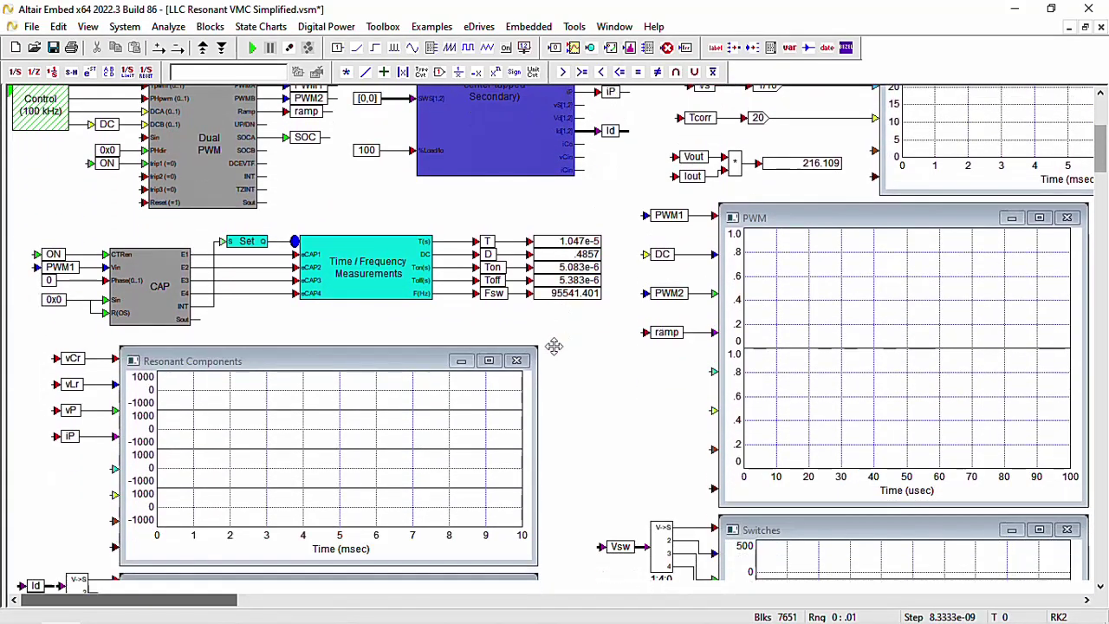
scroll(555, 355, down, 3)
scroll(556, 355, up, 2)
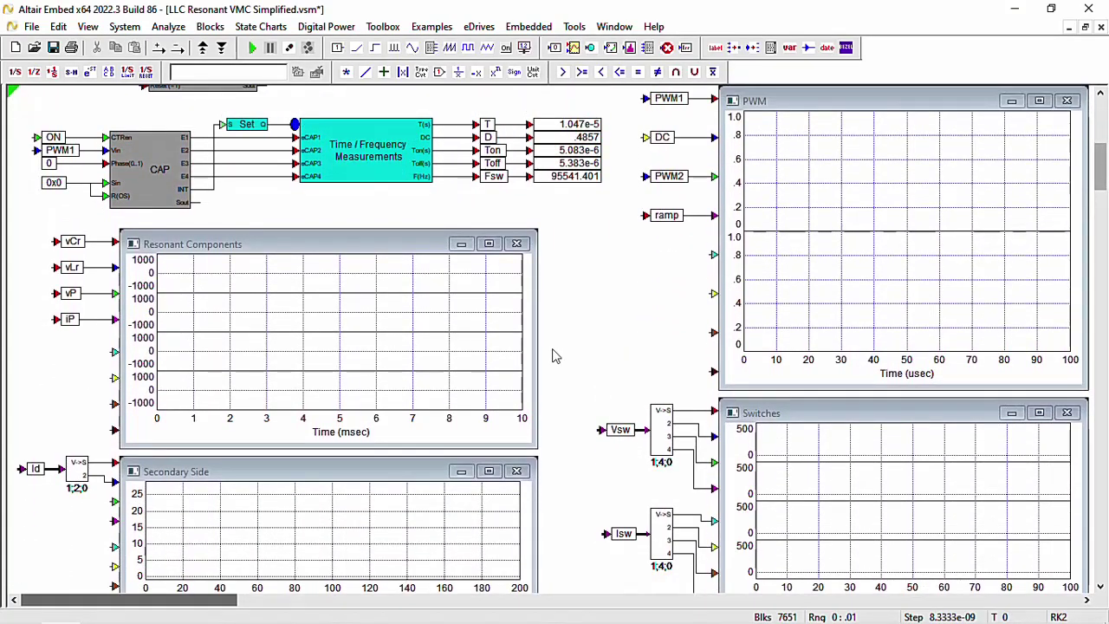
scroll(556, 355, up, 8)
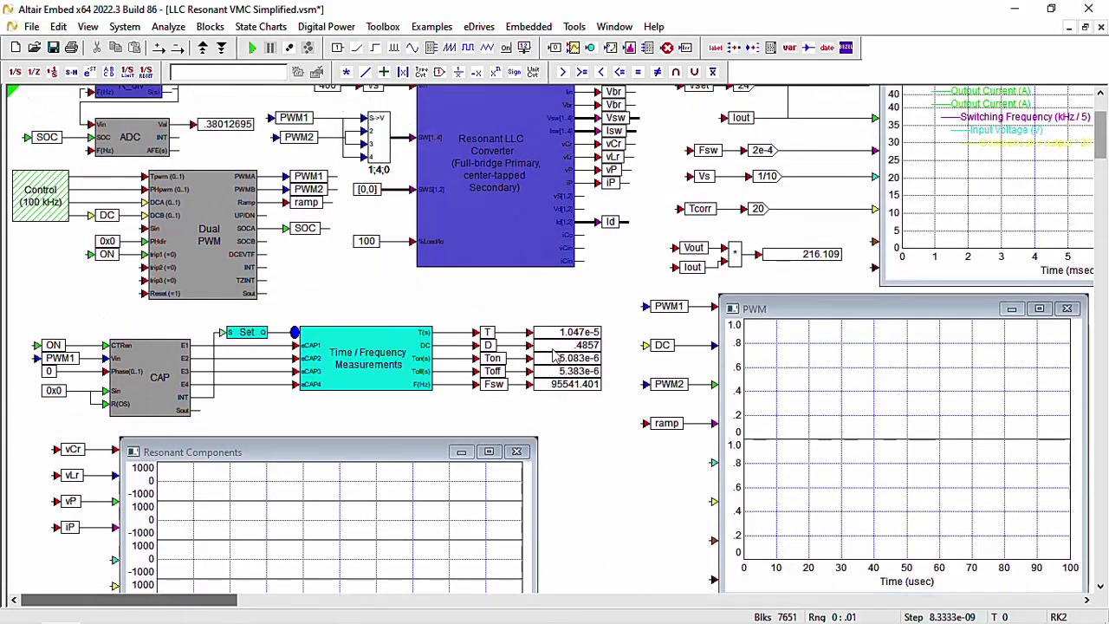